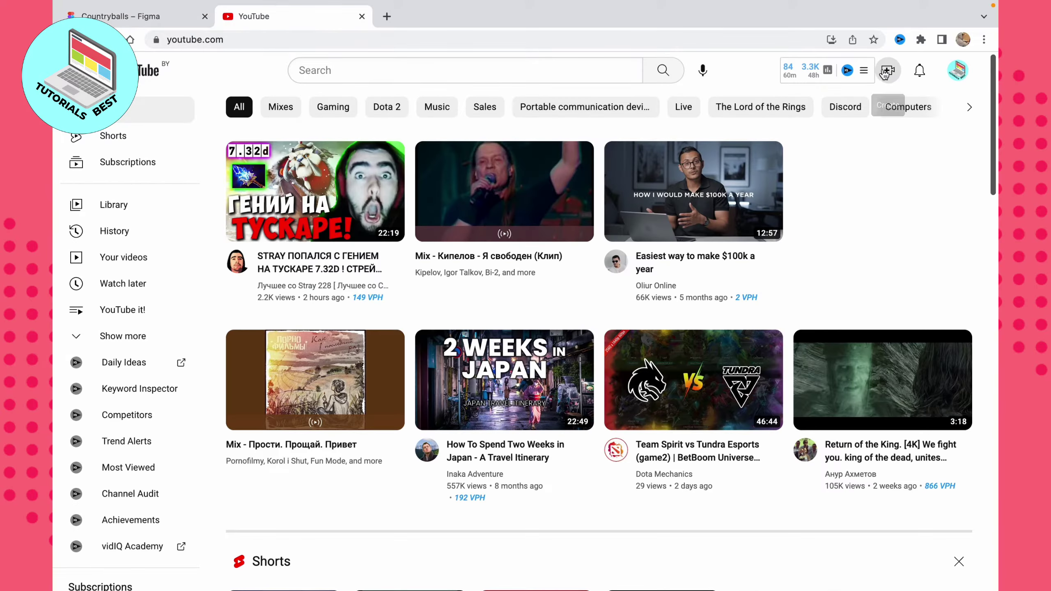
Try a YouTube Studio upload of Podcast.mp3, see the invalid-format rejection, then open a new tab
{"action": "left_click", "coordinate": [888, 70]}
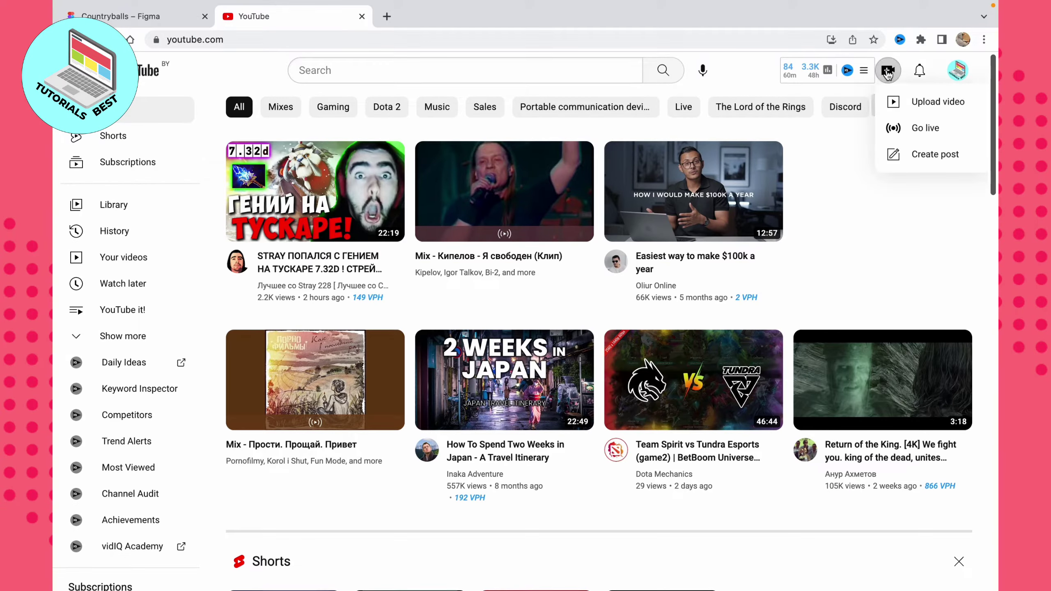
{"action": "left_click", "coordinate": [919, 103]}
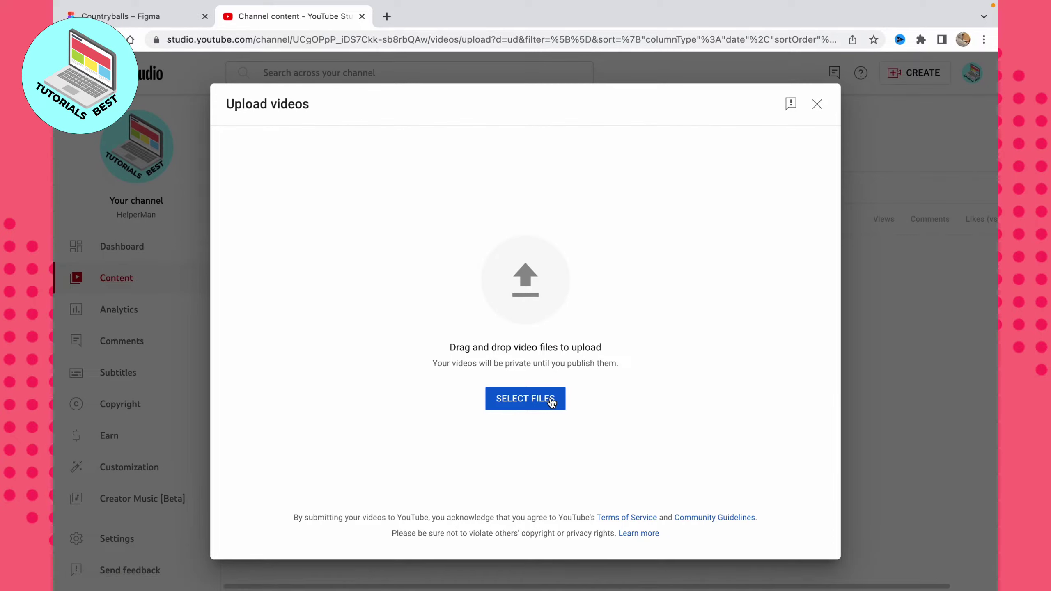
{"action": "left_click", "coordinate": [544, 404]}
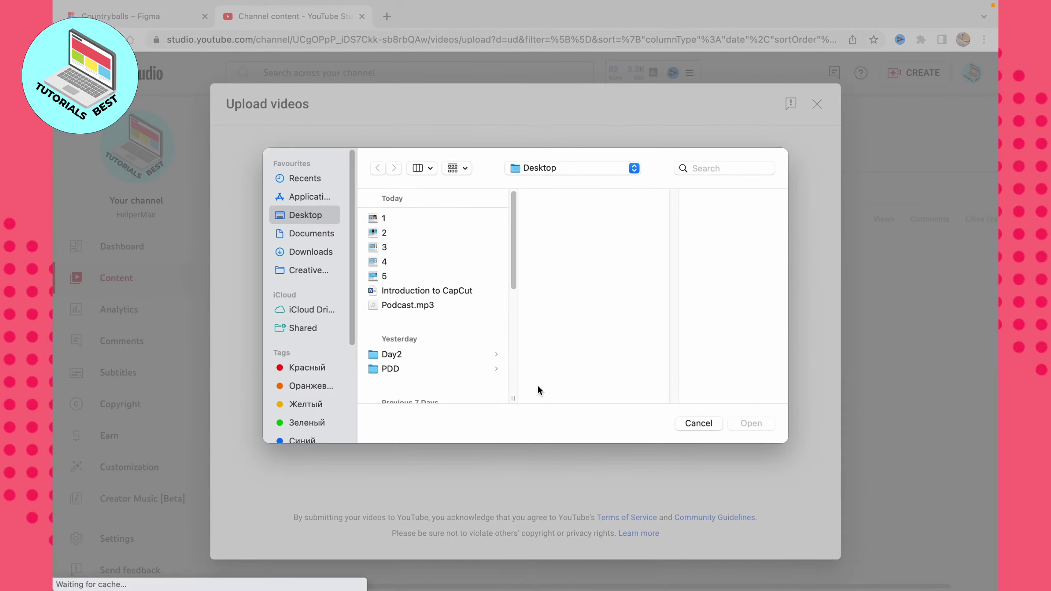
{"action": "left_click", "coordinate": [411, 306]}
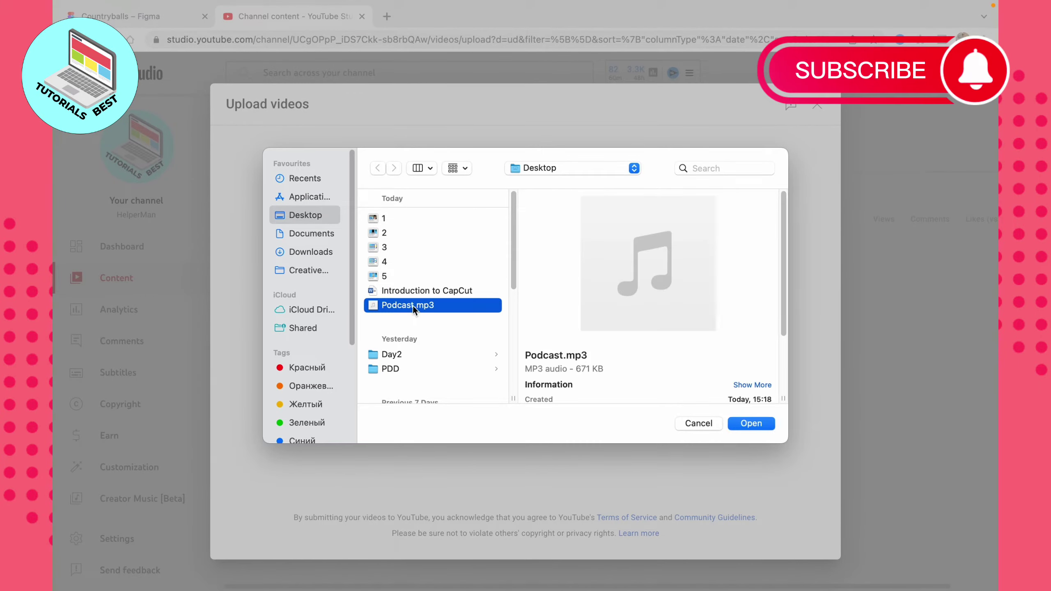
{"action": "left_click", "coordinate": [761, 424]}
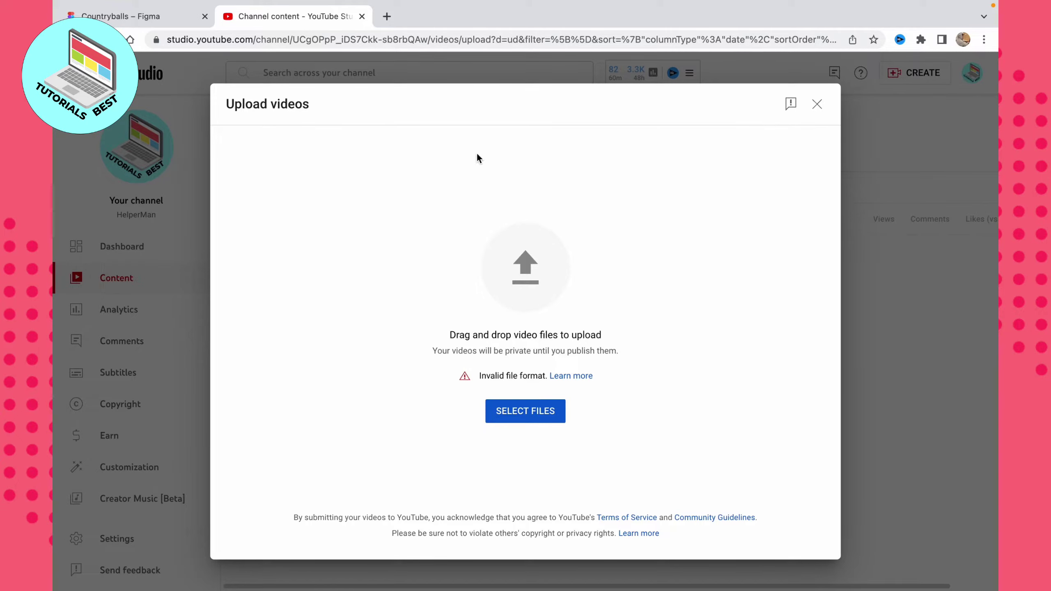
{"action": "left_click", "coordinate": [387, 16]}
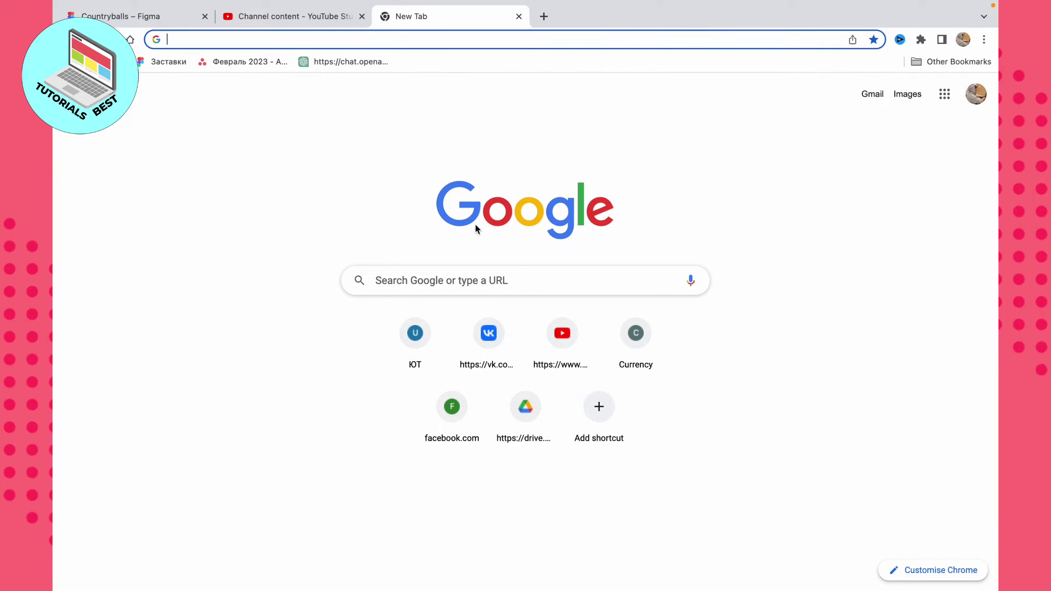
Search Google for 'capcut online' and open the CapCut video editor result
{"action": "left_click", "coordinate": [471, 274]}
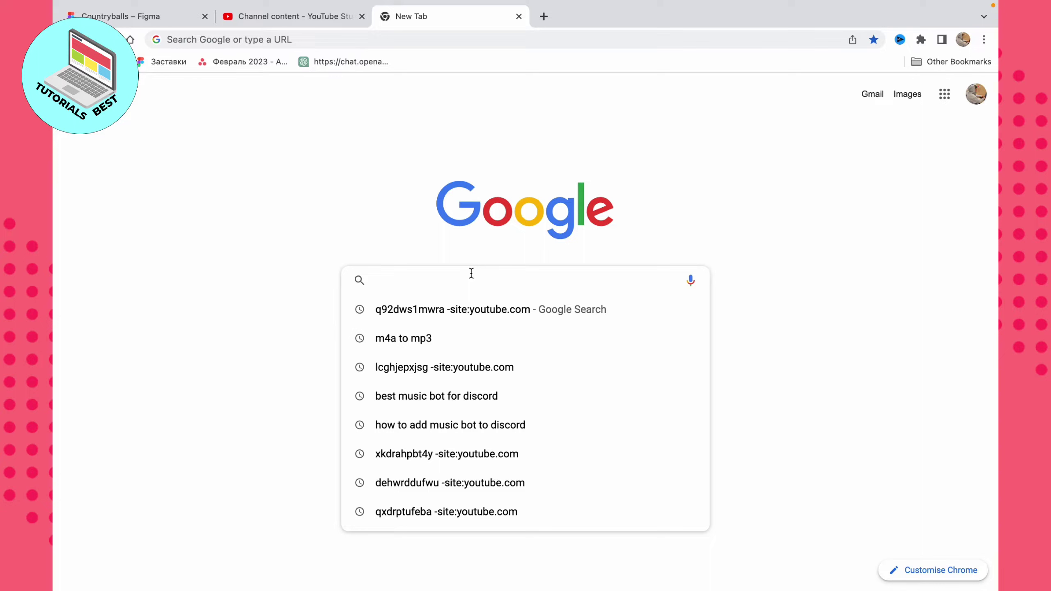
{"action": "type", "text": "capcut o"}
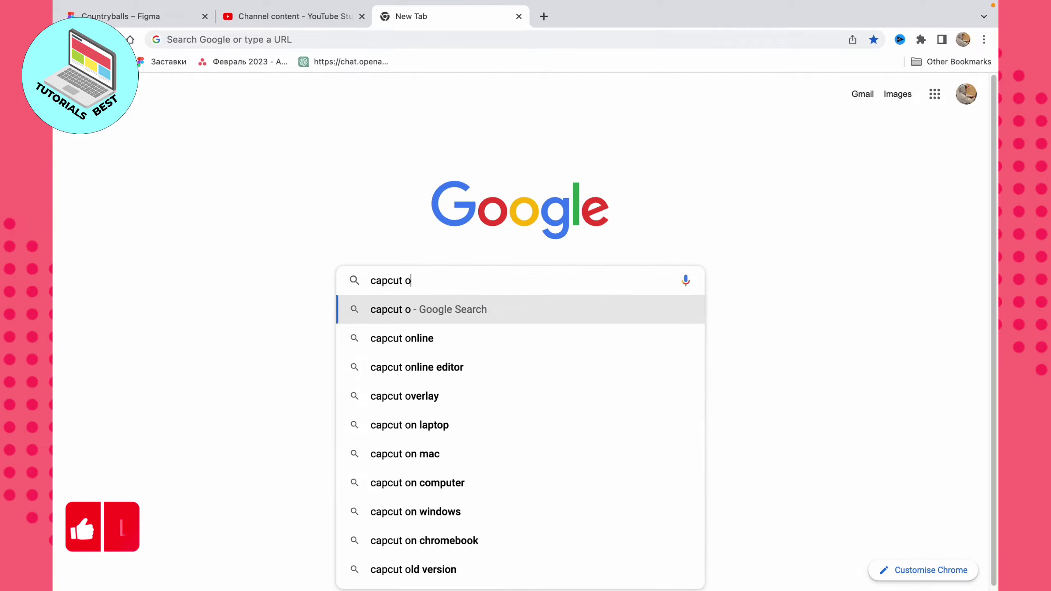
{"action": "type", "text": "nline"}
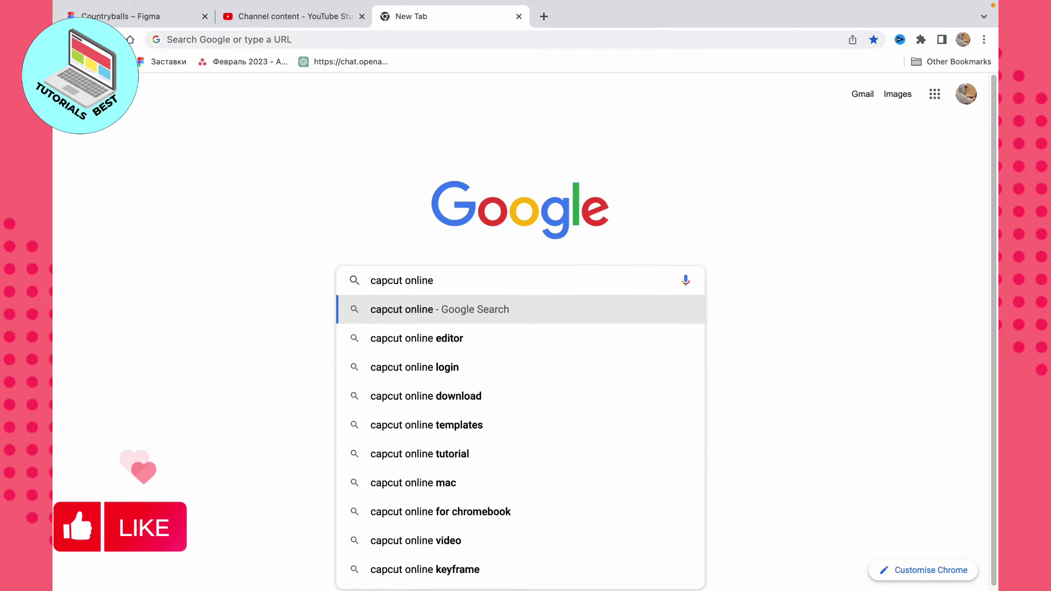
{"action": "key", "text": "Return"}
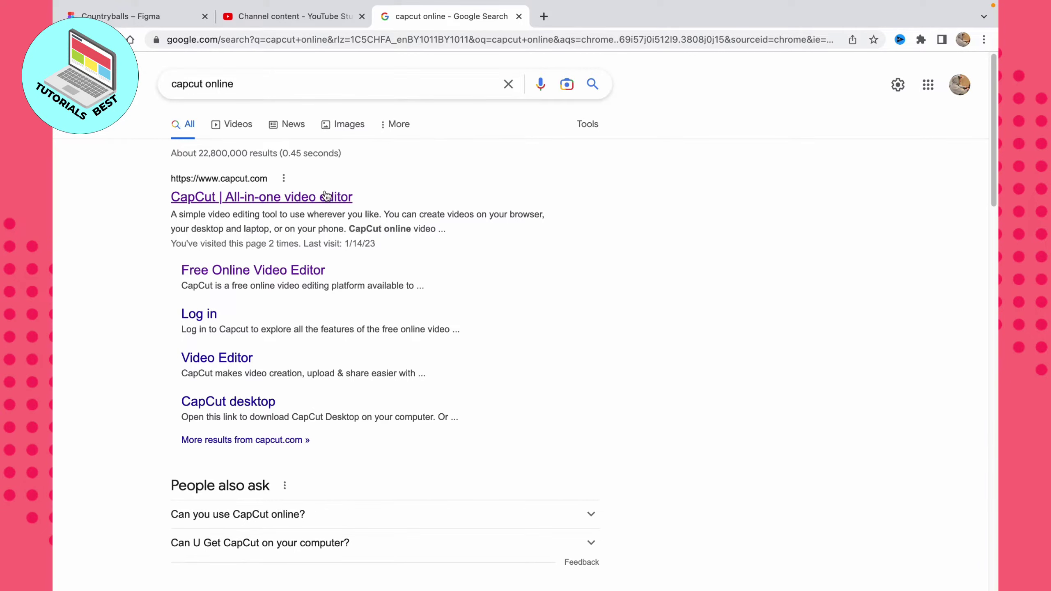
{"action": "left_click", "coordinate": [299, 200]}
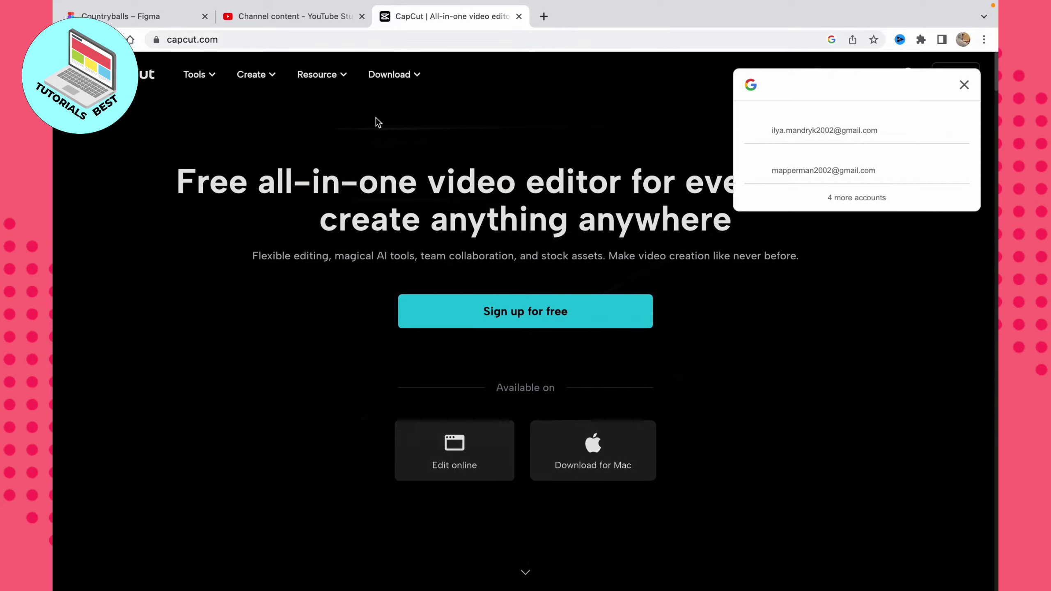
Close the Google sign-in popup and launch CapCut's 'Edit online' editor
{"action": "mouse_move", "coordinate": [317, 75]}
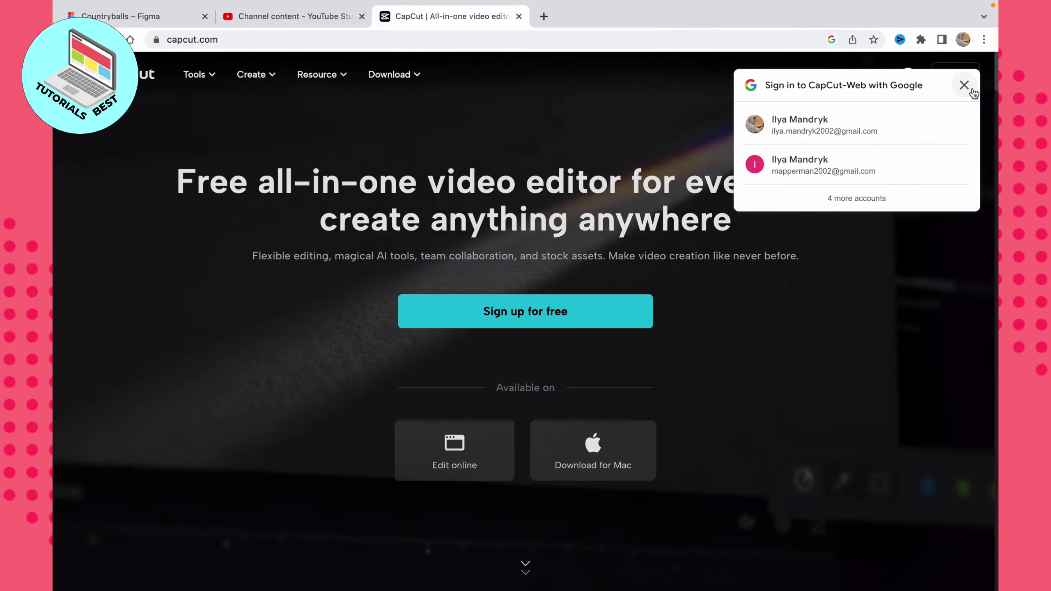
{"action": "left_click", "coordinate": [964, 85]}
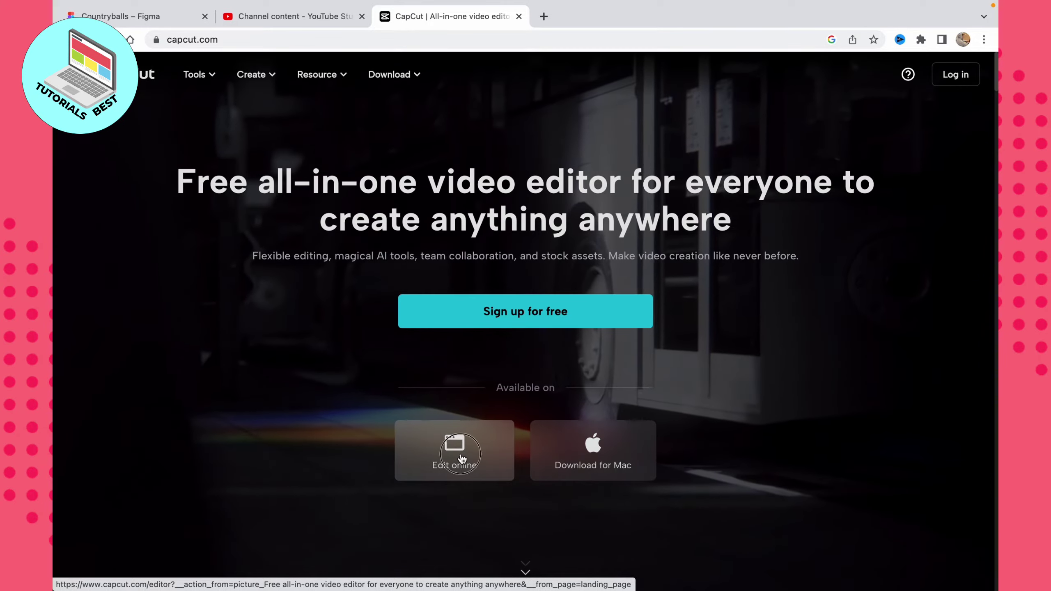
{"action": "left_click", "coordinate": [463, 455]}
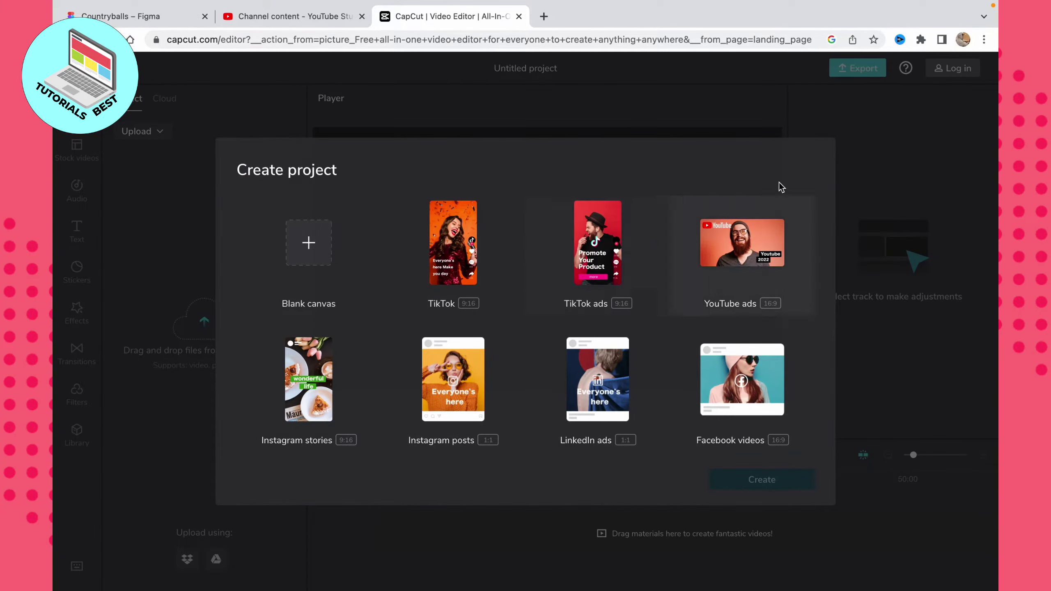
Create a Blank canvas project and upload Podcast.mp3 from the computer into its media
{"action": "left_click", "coordinate": [311, 250]}
{"action": "left_click", "coordinate": [777, 480]}
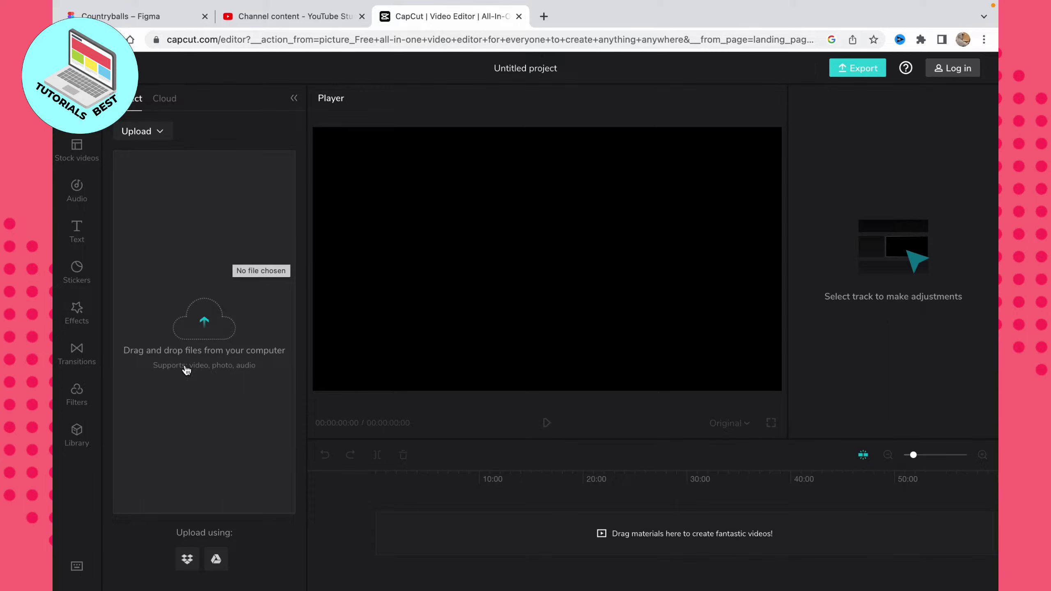
{"action": "left_click", "coordinate": [197, 328]}
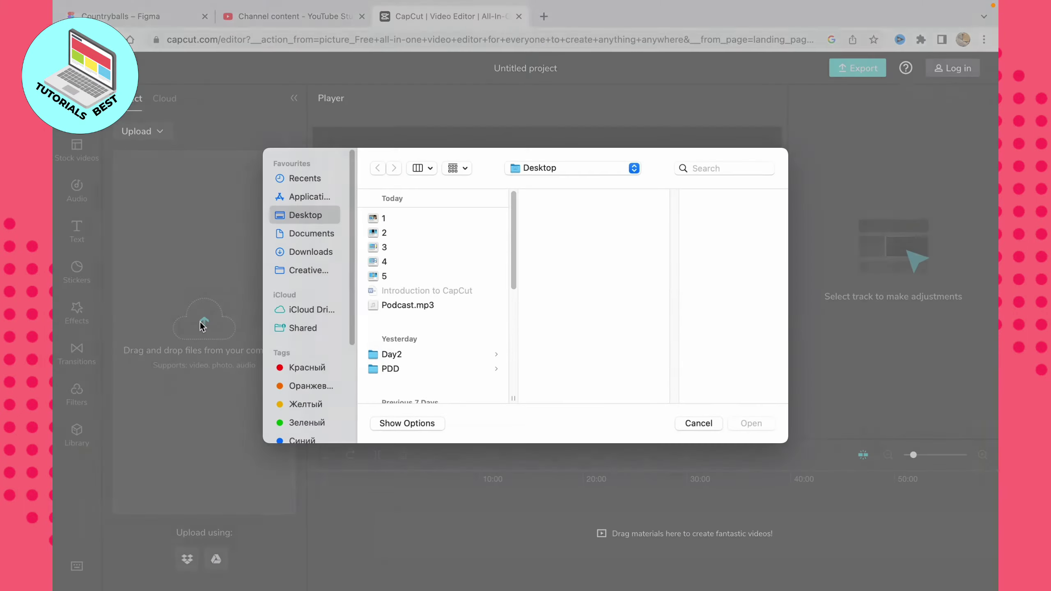
{"action": "left_click", "coordinate": [425, 307]}
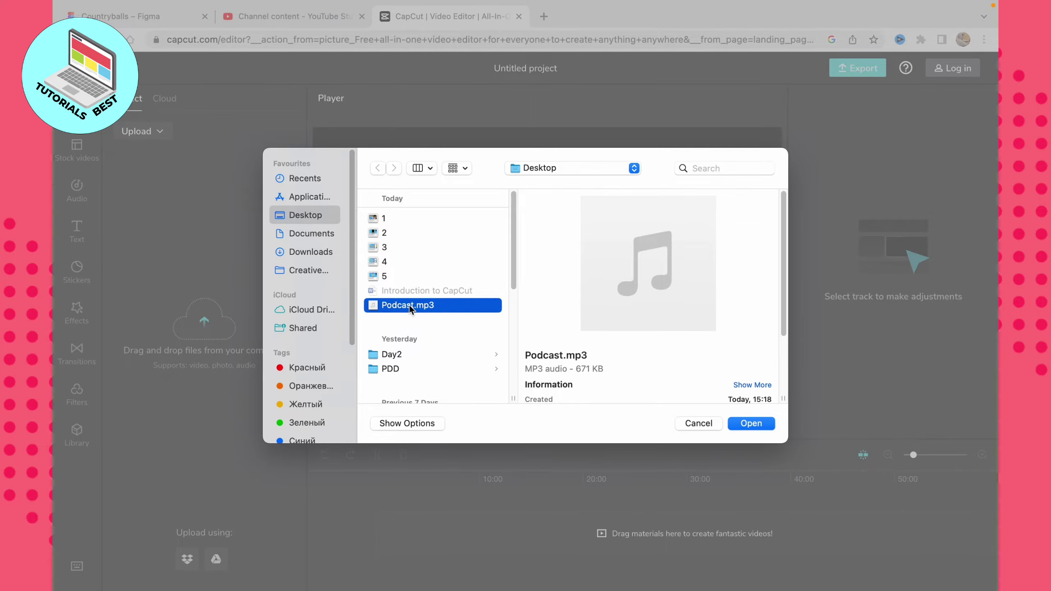
{"action": "left_click", "coordinate": [769, 421]}
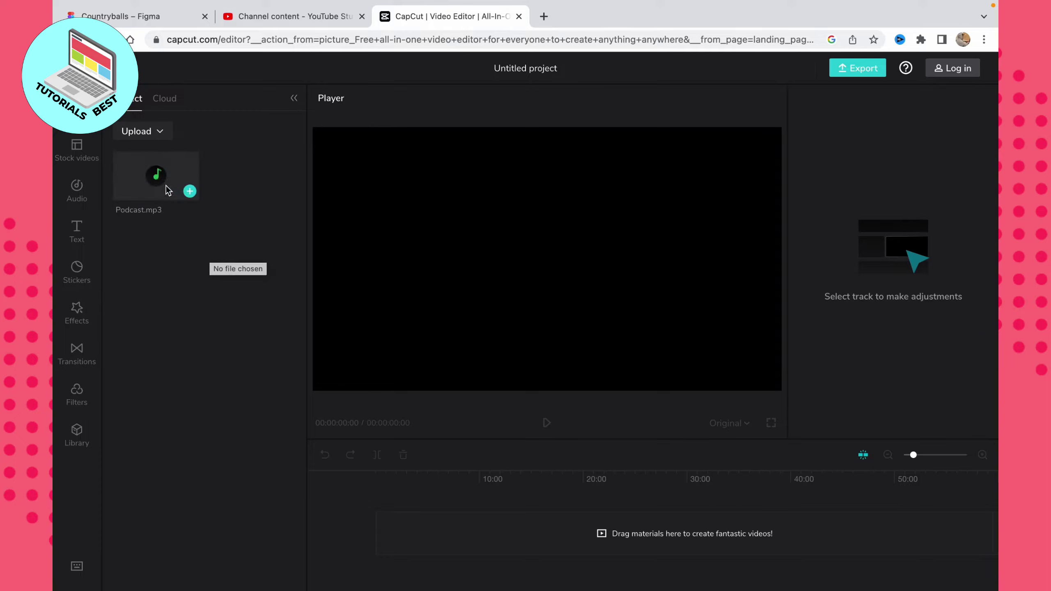
Drop Podcast.mp3 onto the timeline as a 41-second audio track, then bring up the Text presets
{"action": "left_click_drag", "start_coordinate": [166, 186], "coordinate": [386, 509]}
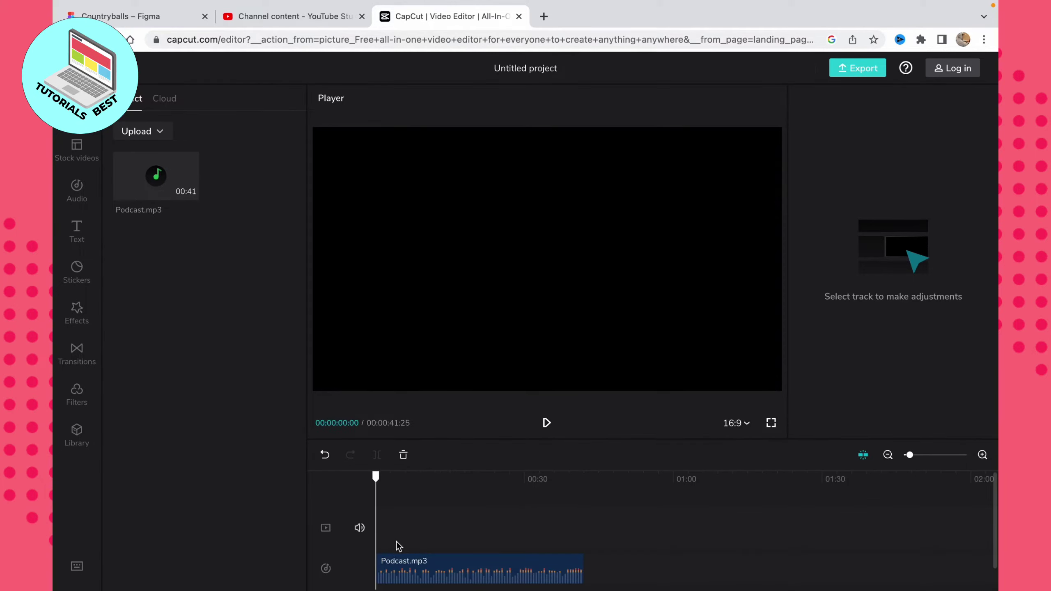
{"action": "scroll", "coordinate": [397, 543], "scroll_direction": "down", "scroll_amount": 1}
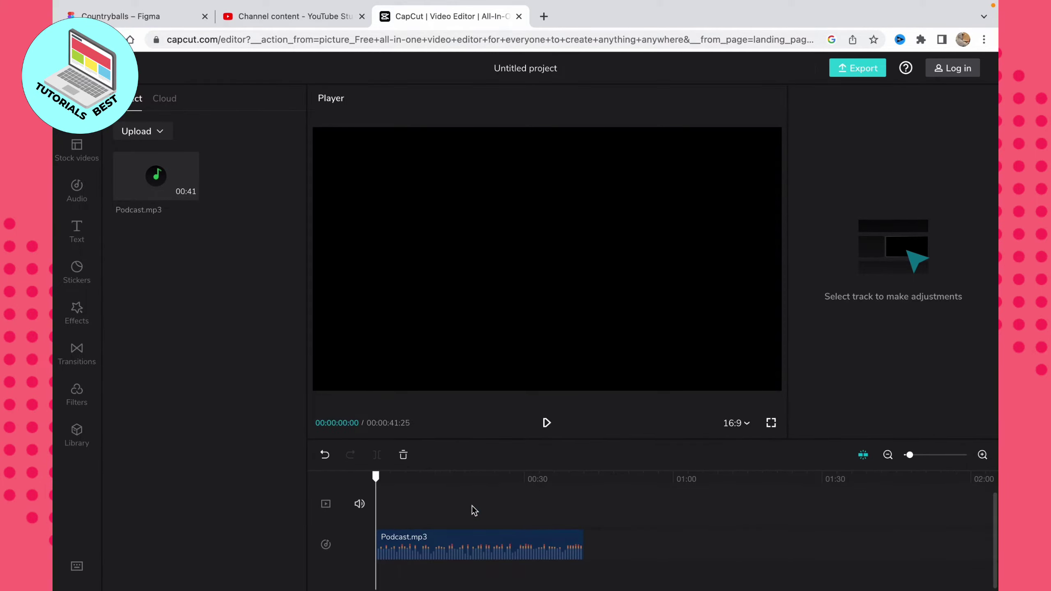
{"action": "scroll", "coordinate": [464, 526], "scroll_direction": "up", "scroll_amount": 1}
{"action": "left_click", "coordinate": [466, 543]}
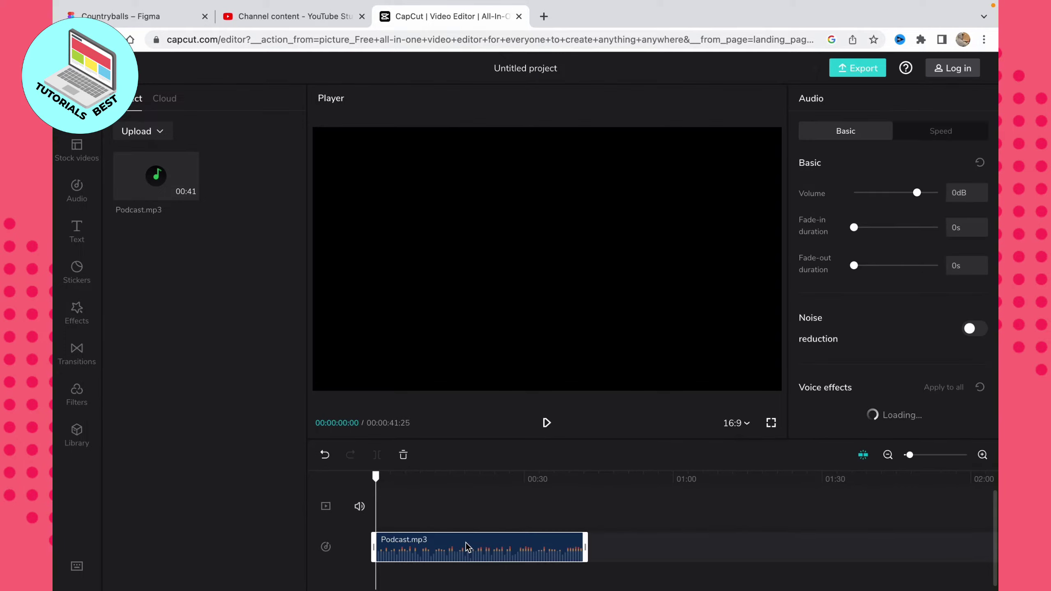
{"action": "left_click_drag", "start_coordinate": [585, 547], "coordinate": [586, 548]}
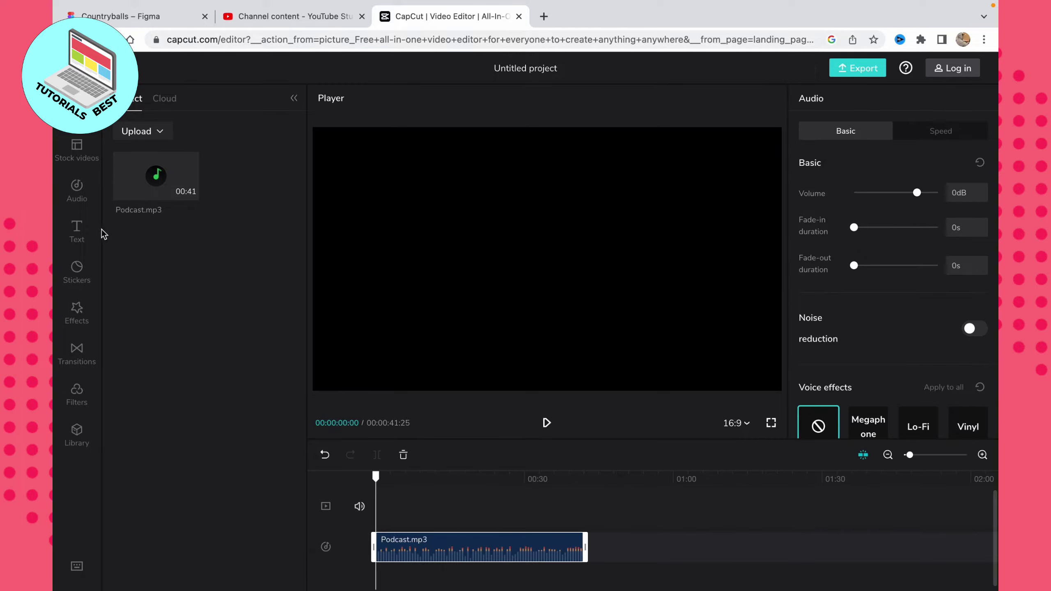
{"action": "left_click", "coordinate": [78, 233]}
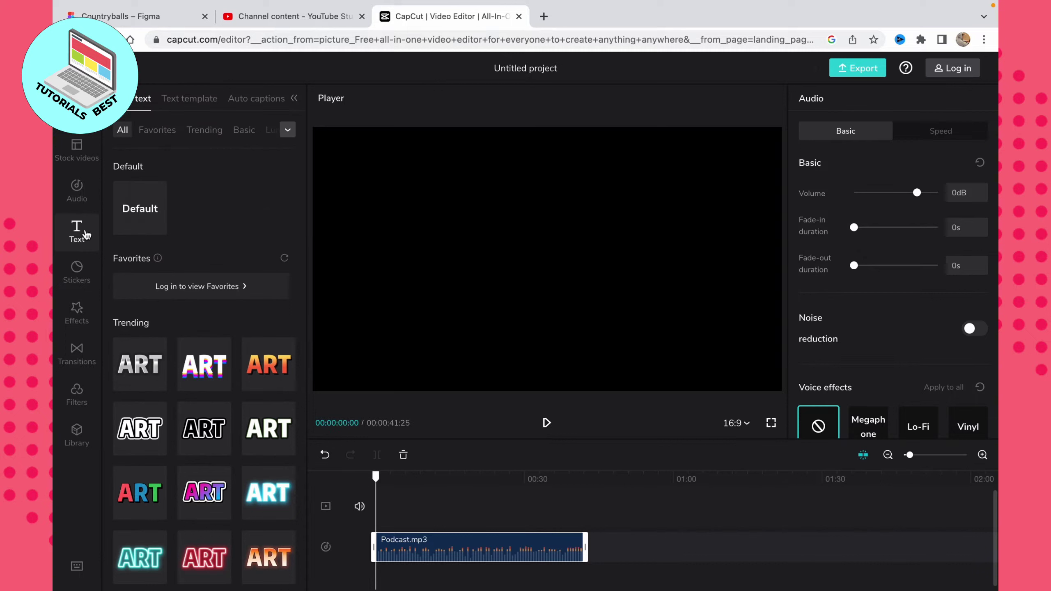
Add a Default text clip stretched to the audio's end and retype it as 'Podcast ep.1'
{"action": "left_click_drag", "start_coordinate": [155, 218], "coordinate": [381, 506]}
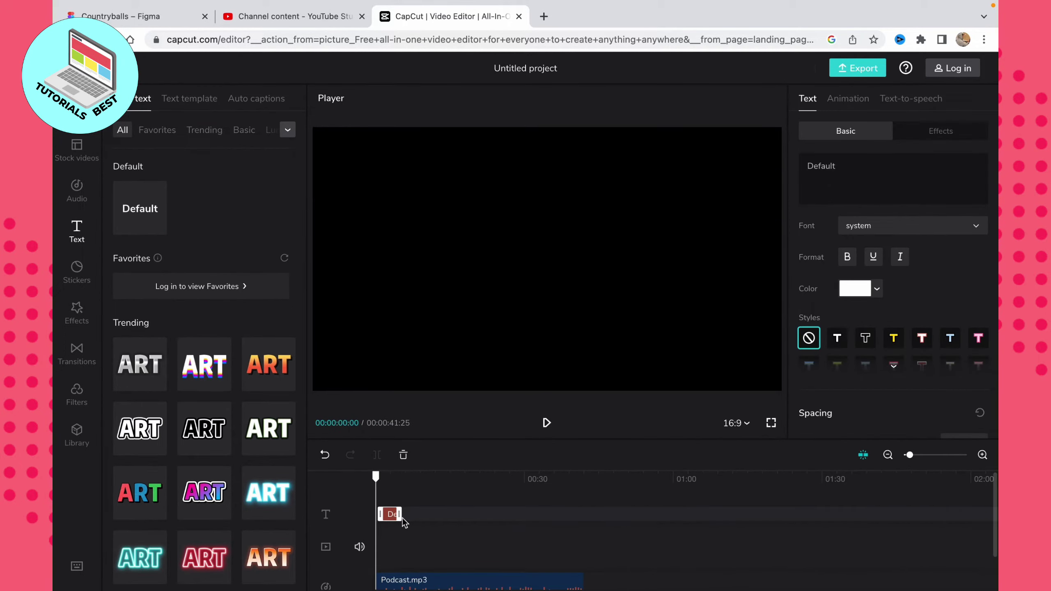
{"action": "left_click_drag", "start_coordinate": [400, 514], "coordinate": [586, 514]}
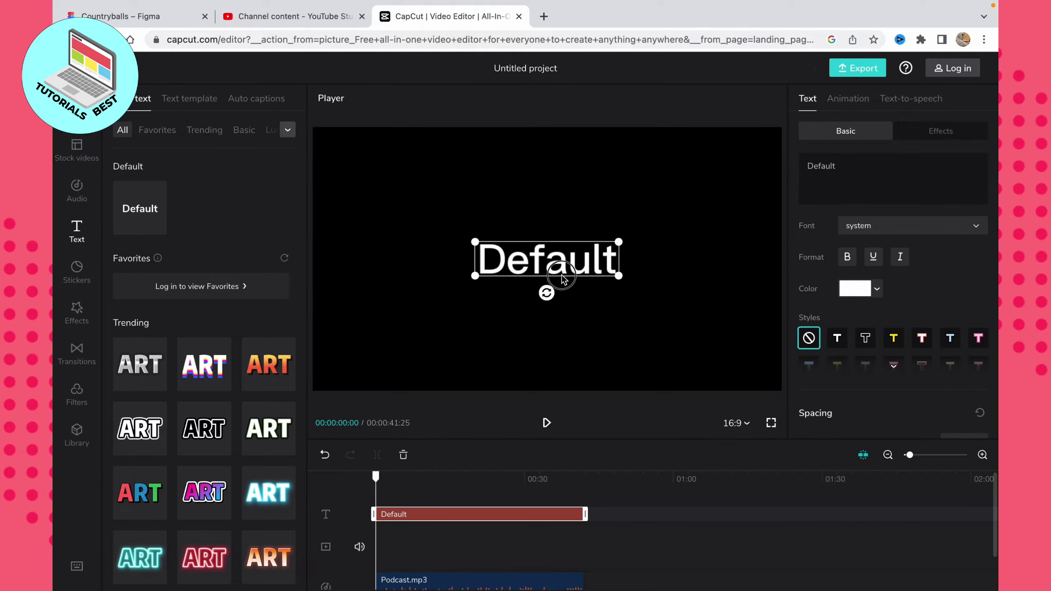
{"action": "double_click", "coordinate": [819, 166]}
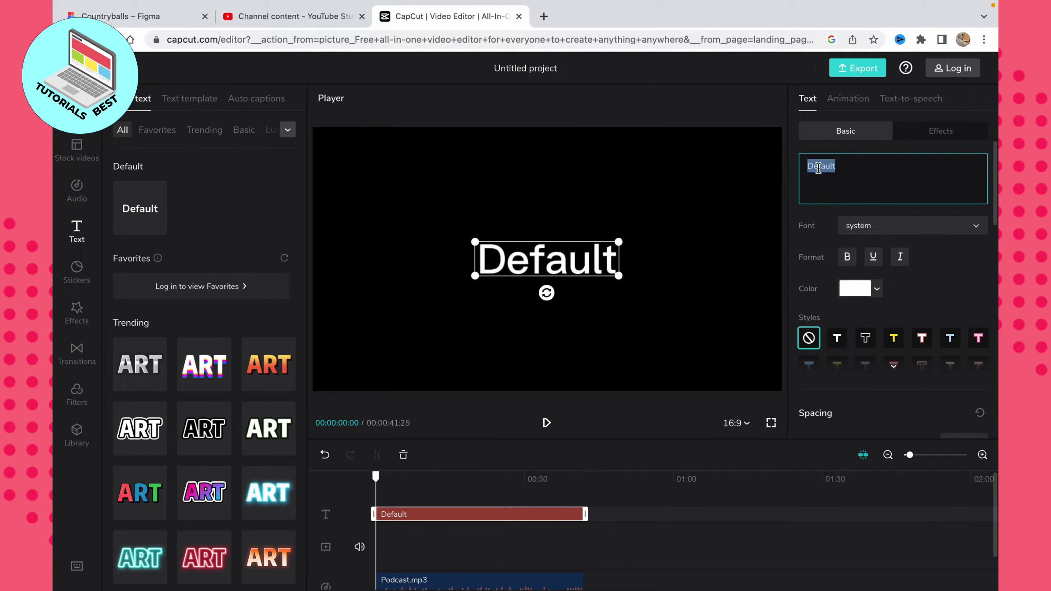
{"action": "type", "text": "Pod"}
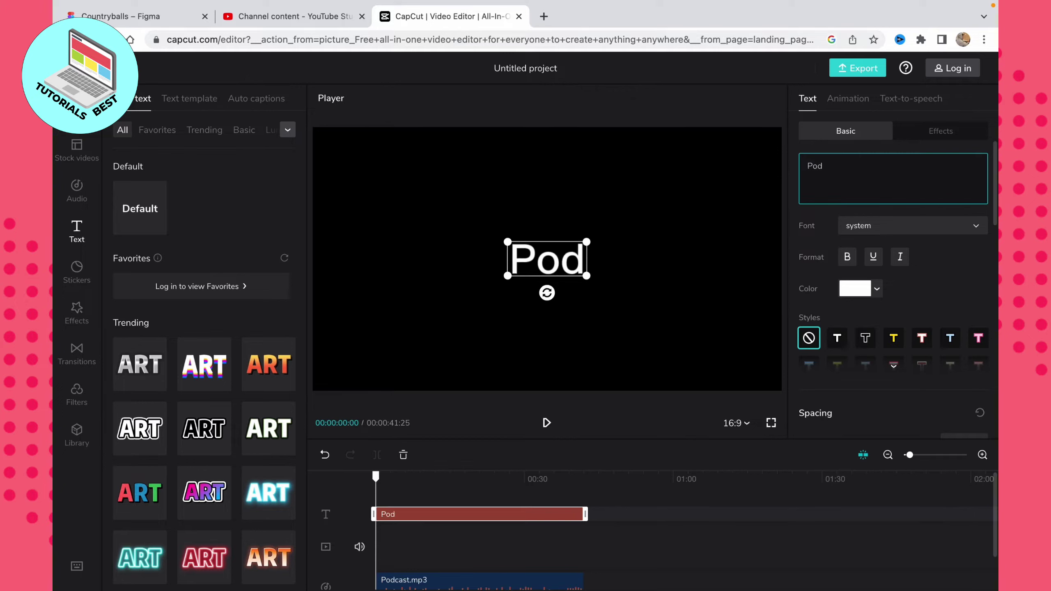
{"action": "type", "text": "cast"}
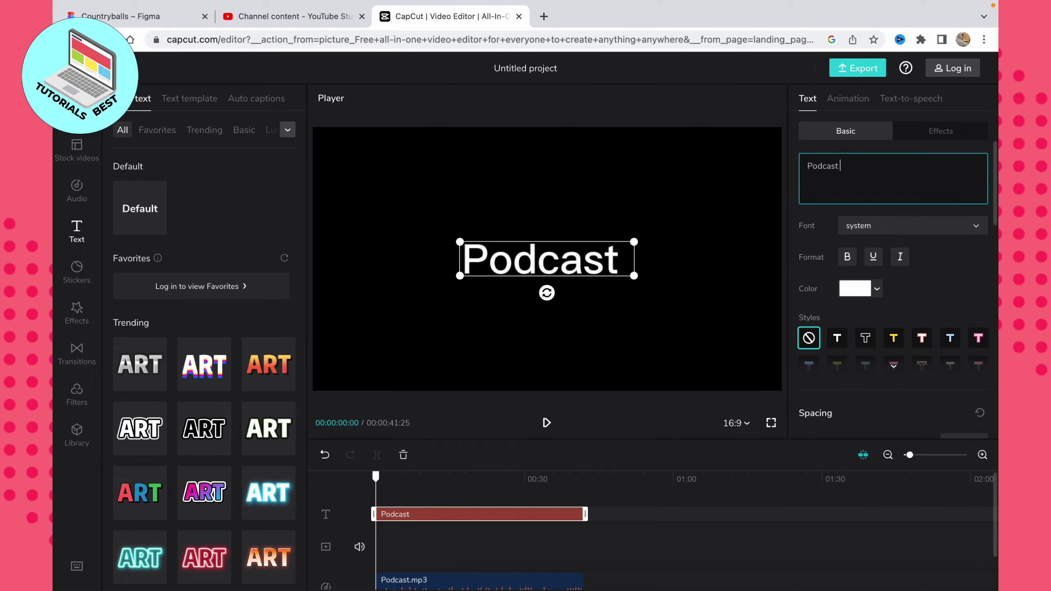
{"action": "type", "text": " ep.1"}
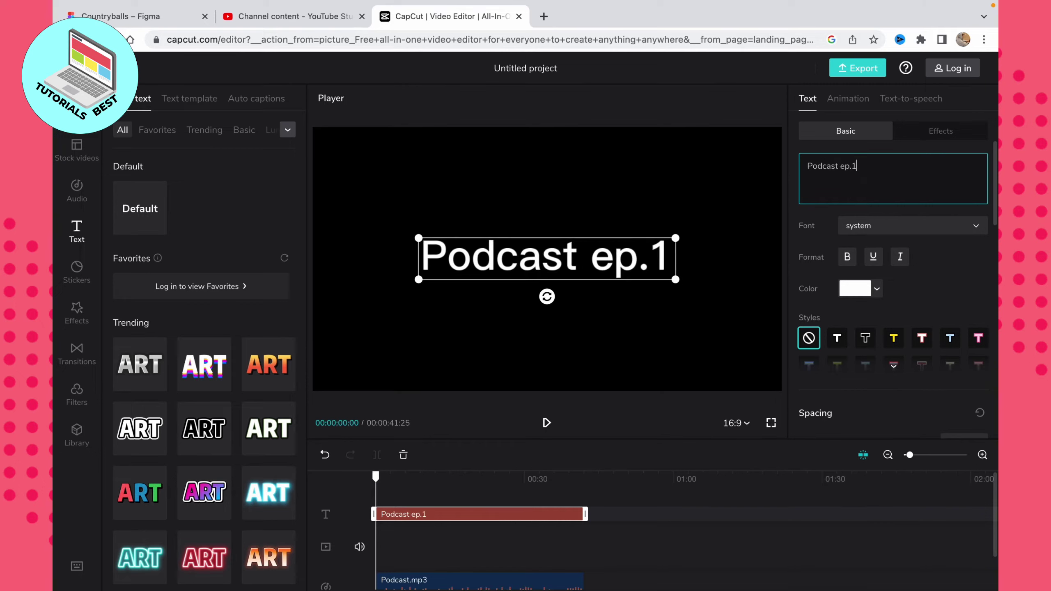
{"action": "scroll", "coordinate": [451, 505], "scroll_direction": "down", "scroll_amount": 1}
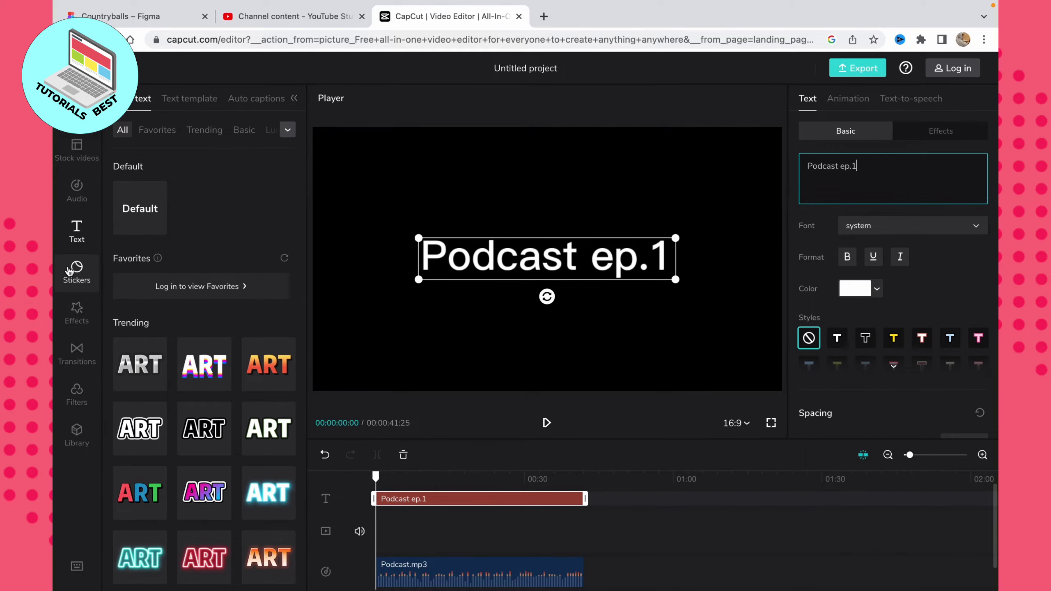
Browse the Stickers and Stock videos libraries, return to Project media, and move the playhead near 00:28
{"action": "left_click", "coordinate": [76, 267]}
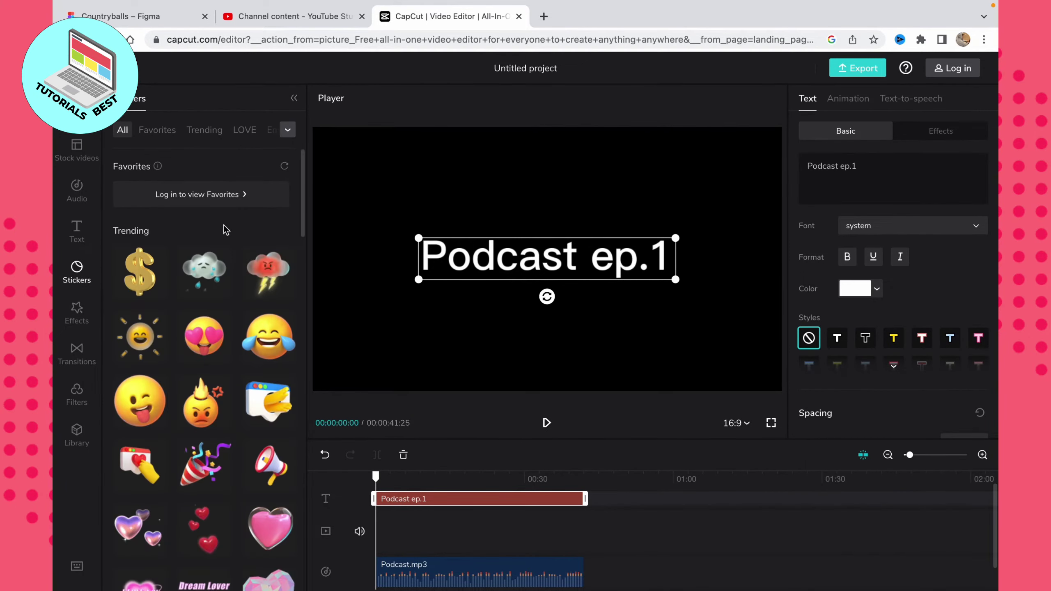
{"action": "left_click", "coordinate": [81, 159]}
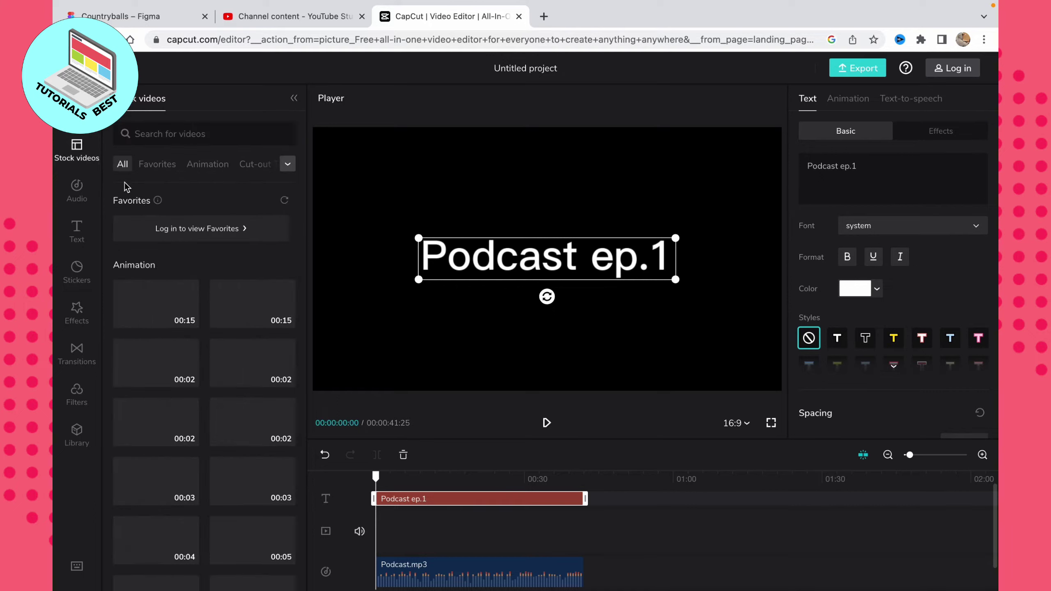
{"action": "scroll", "coordinate": [269, 457], "scroll_direction": "down", "scroll_amount": 5}
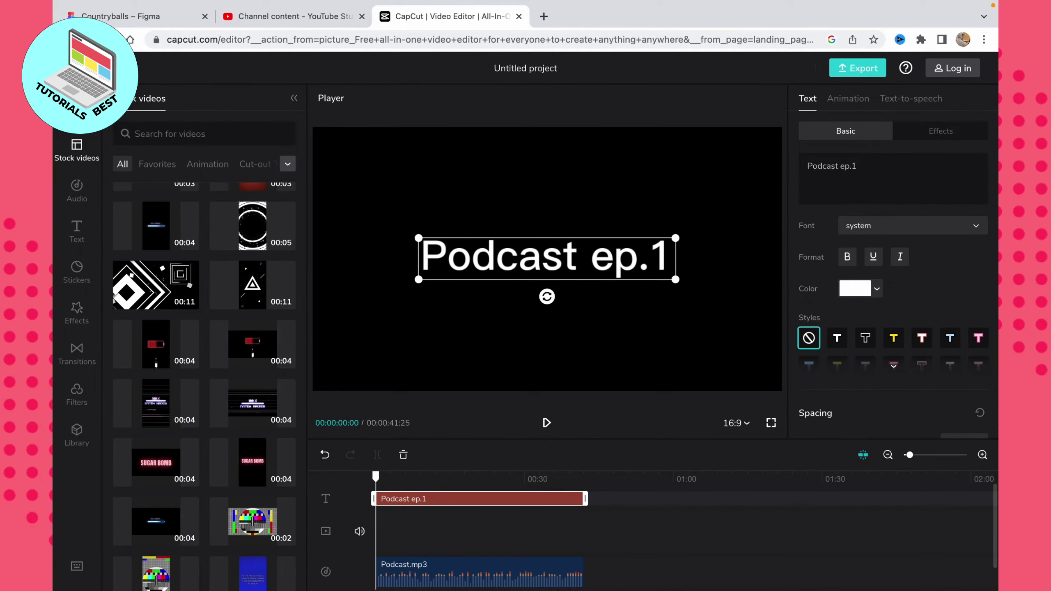
{"action": "left_click", "coordinate": [77, 109]}
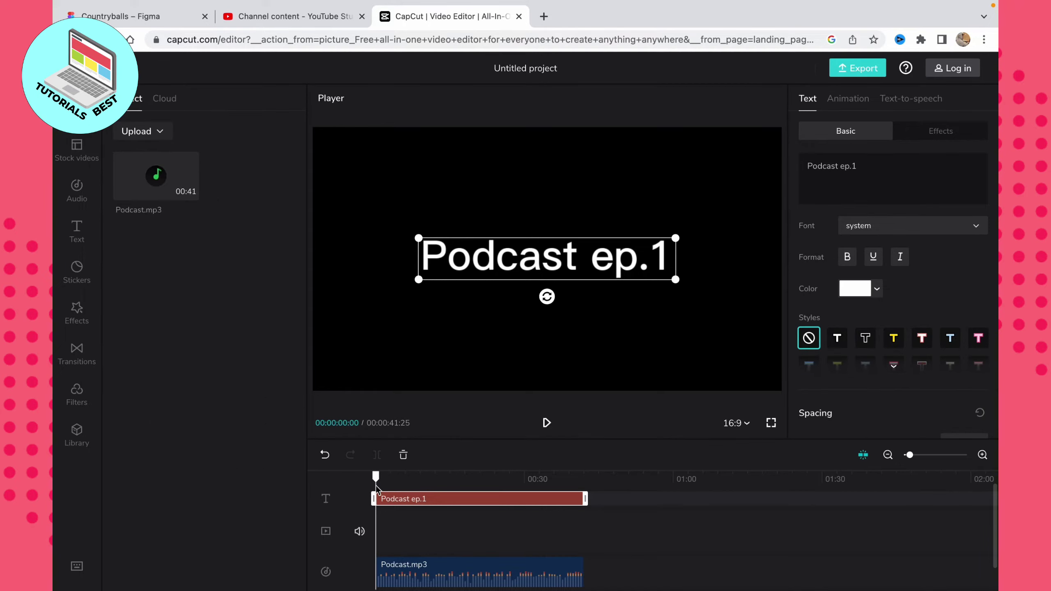
{"action": "left_click_drag", "start_coordinate": [376, 481], "coordinate": [518, 471]}
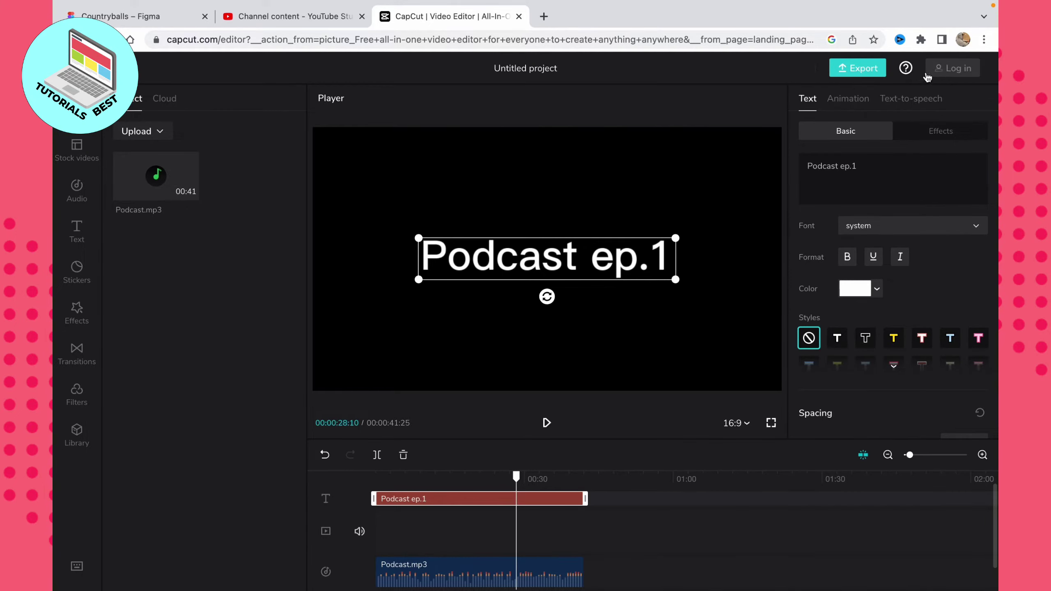
Start the export, skip the onboarding tip after logging in, and retry Export while the project saves
{"action": "left_click", "coordinate": [858, 68]}
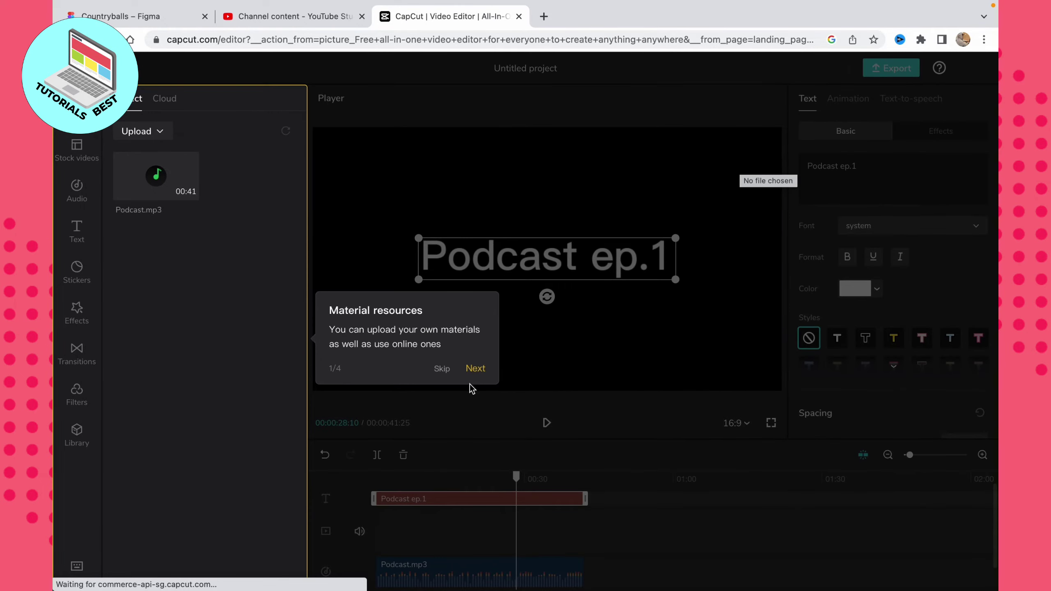
{"action": "left_click", "coordinate": [441, 369]}
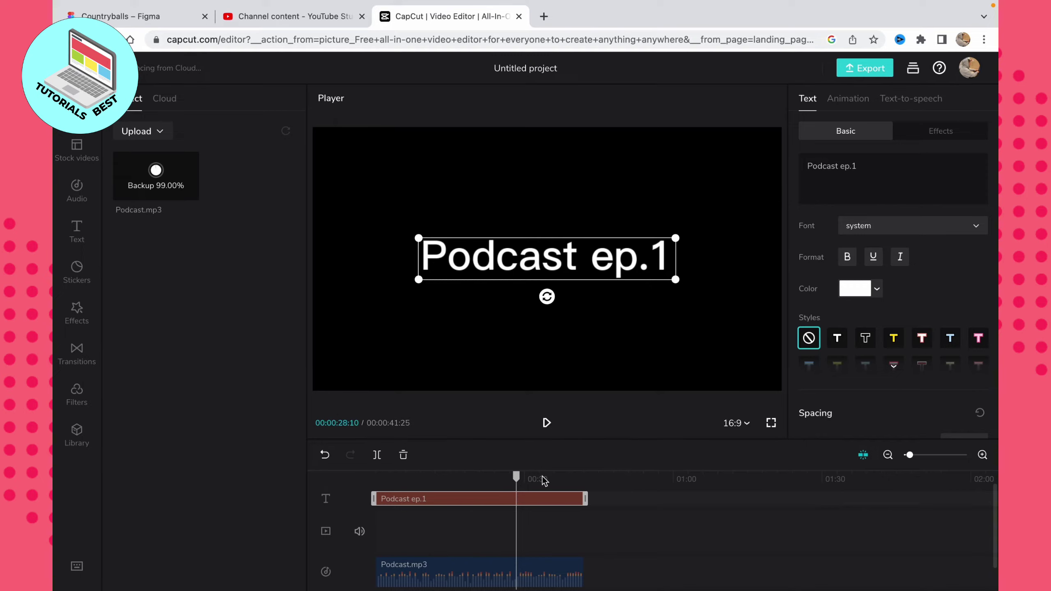
{"action": "left_click", "coordinate": [866, 71]}
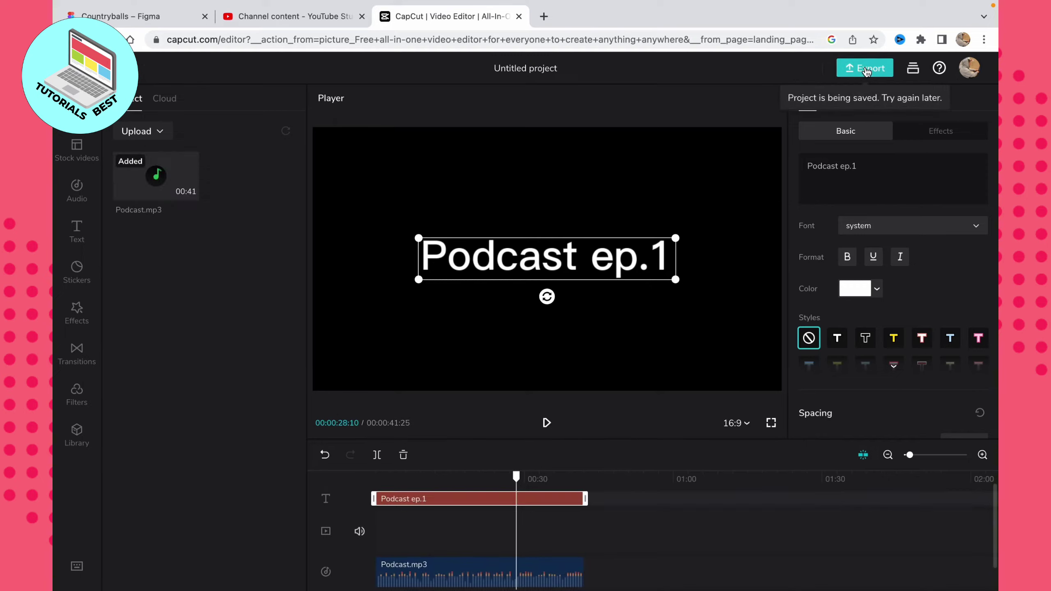
{"action": "left_click", "coordinate": [870, 71]}
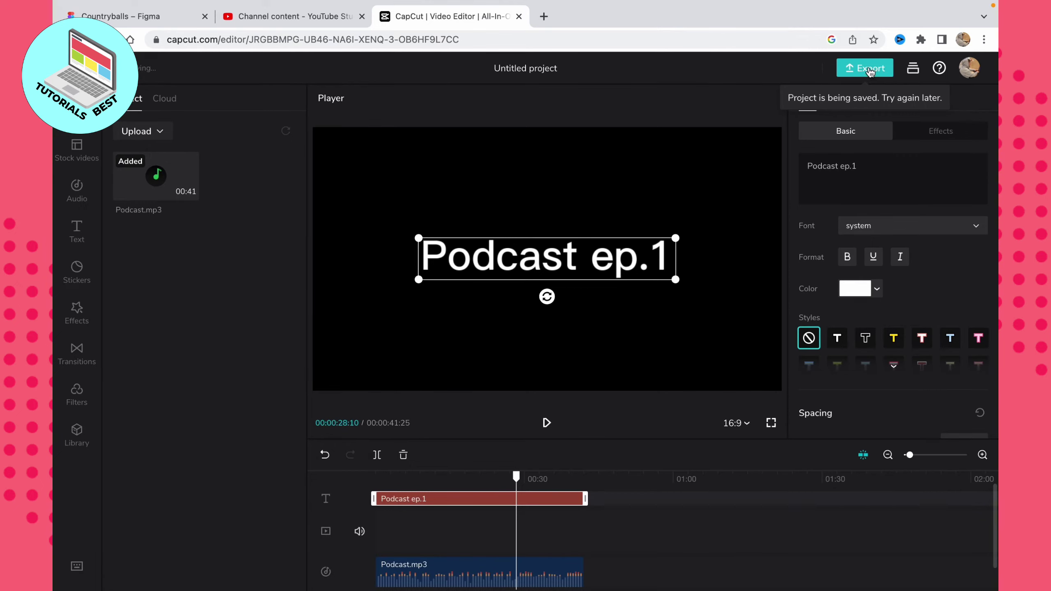
In the Export dialog, rename the file to 'Podcast' and choose 360p resolution
{"action": "left_click", "coordinate": [868, 69]}
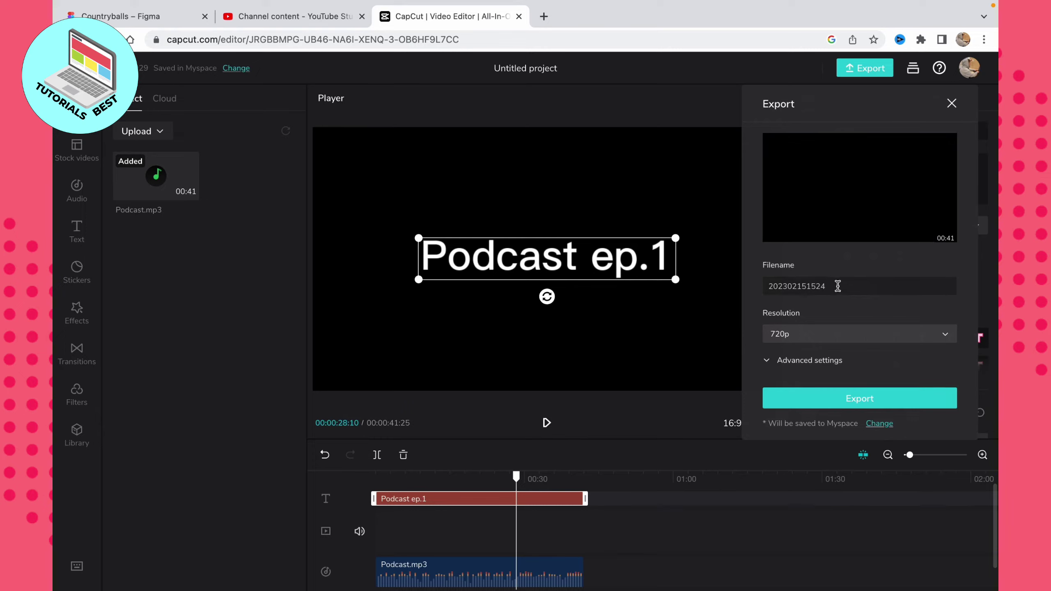
{"action": "left_click", "coordinate": [838, 286]}
{"action": "double_click", "coordinate": [805, 286]}
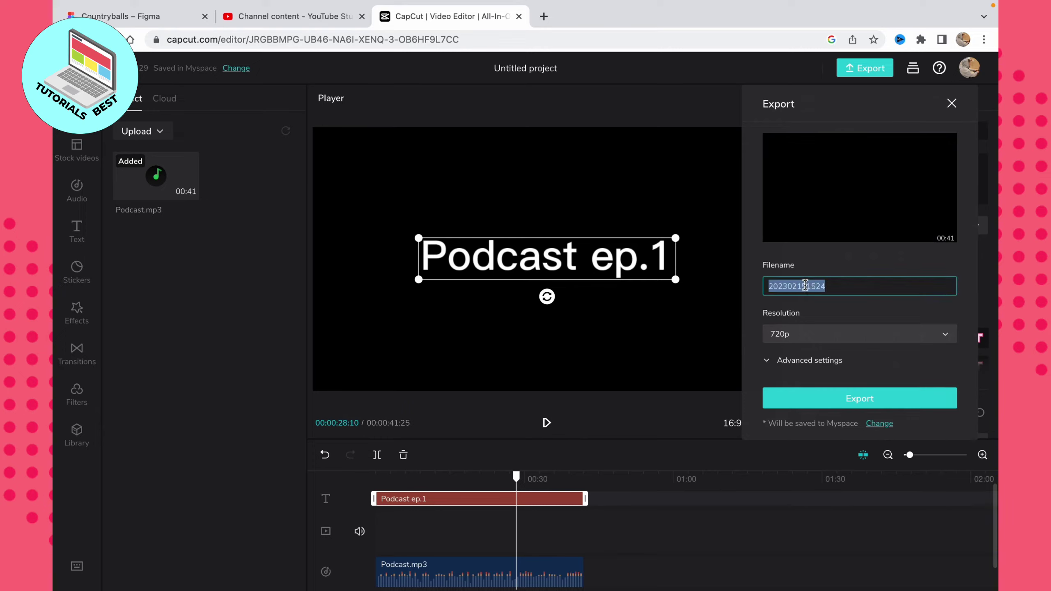
{"action": "type", "text": "Podcast"}
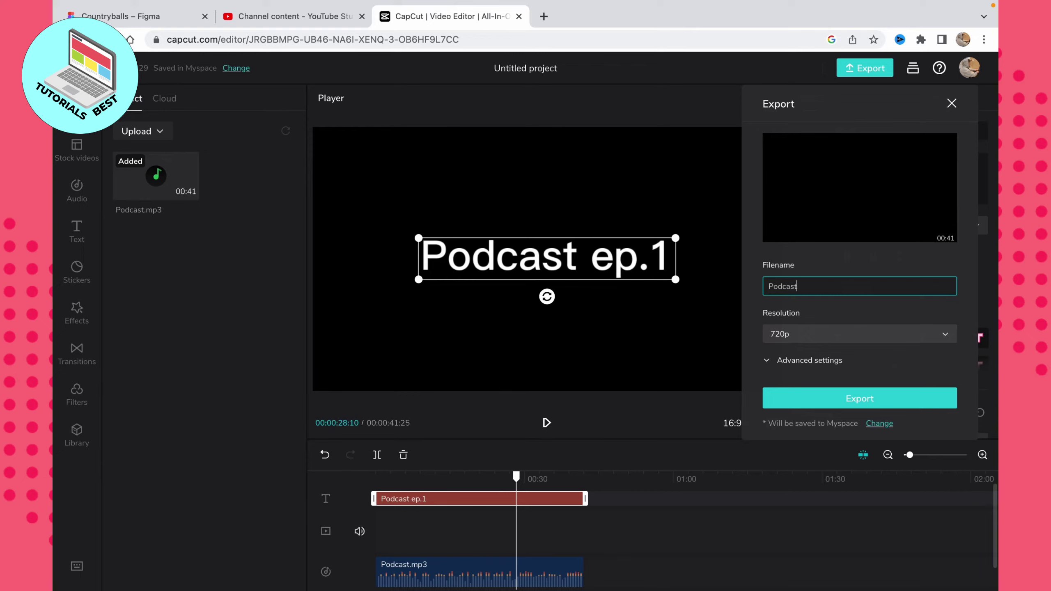
{"action": "left_click", "coordinate": [853, 341]}
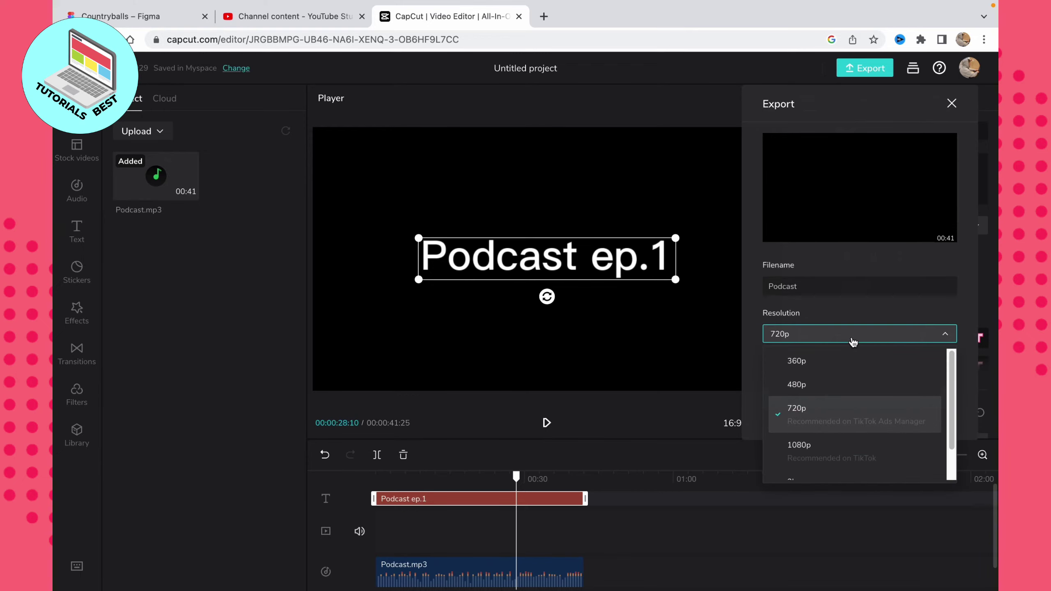
{"action": "scroll", "coordinate": [845, 433], "scroll_direction": "down", "scroll_amount": 2}
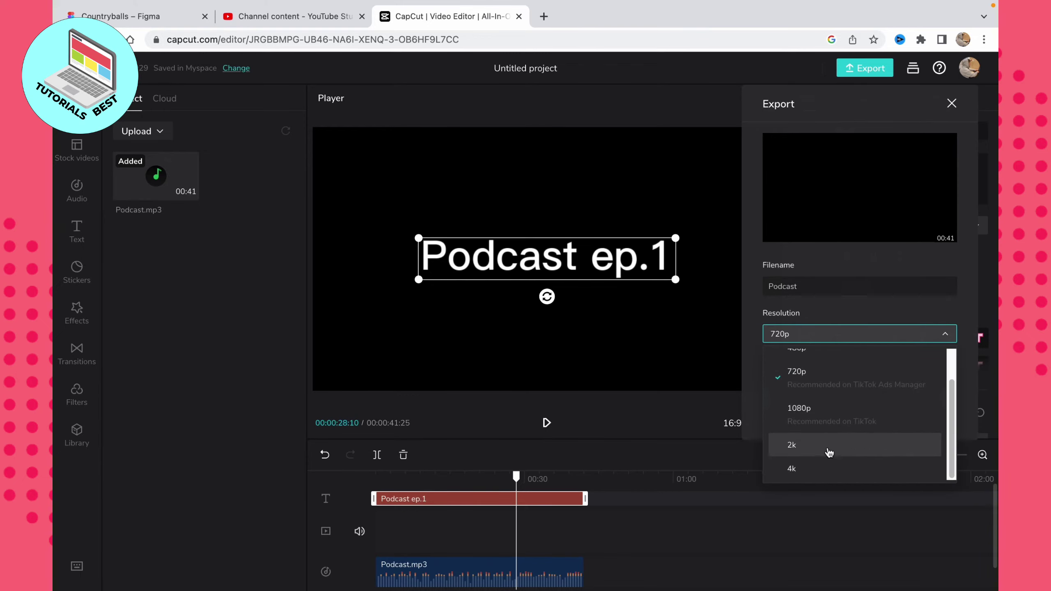
{"action": "scroll", "coordinate": [833, 437], "scroll_direction": "up", "scroll_amount": 4}
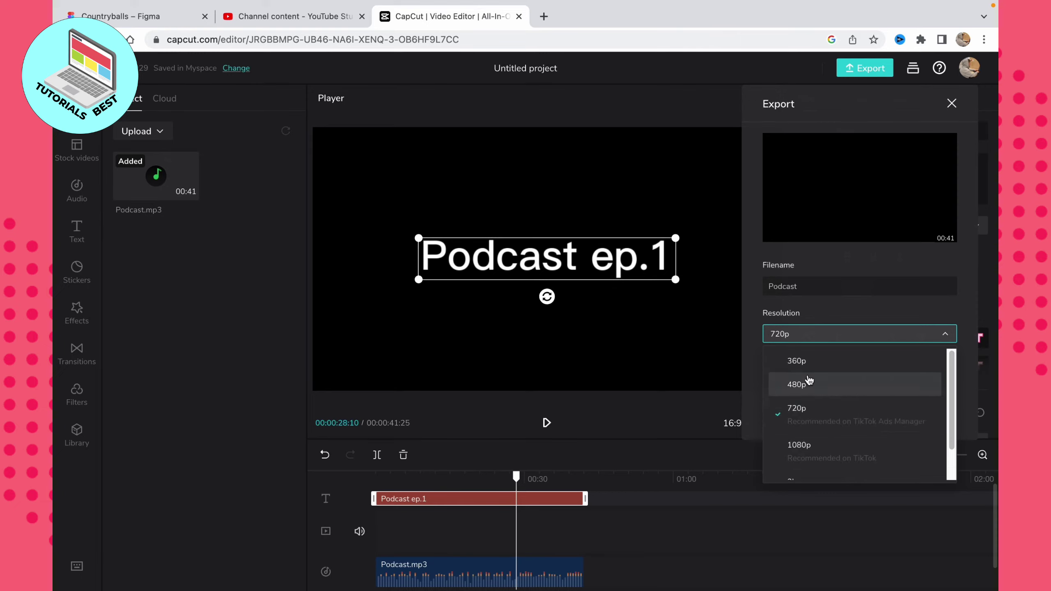
{"action": "left_click", "coordinate": [803, 368]}
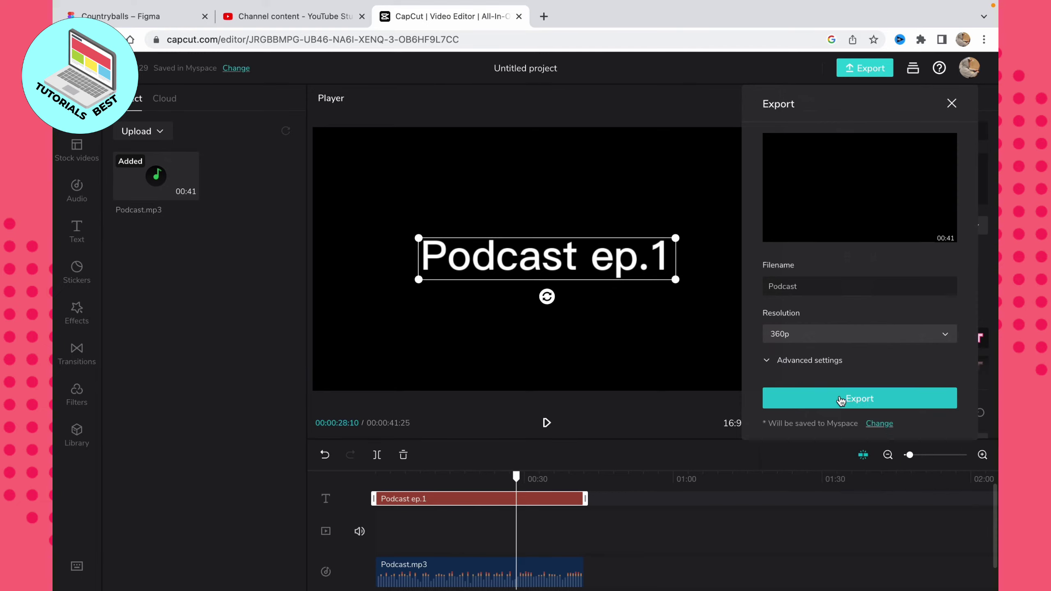
Export the 360p Podcast.mp4 (0.98MB) and download it once it's ready
{"action": "left_click", "coordinate": [851, 400]}
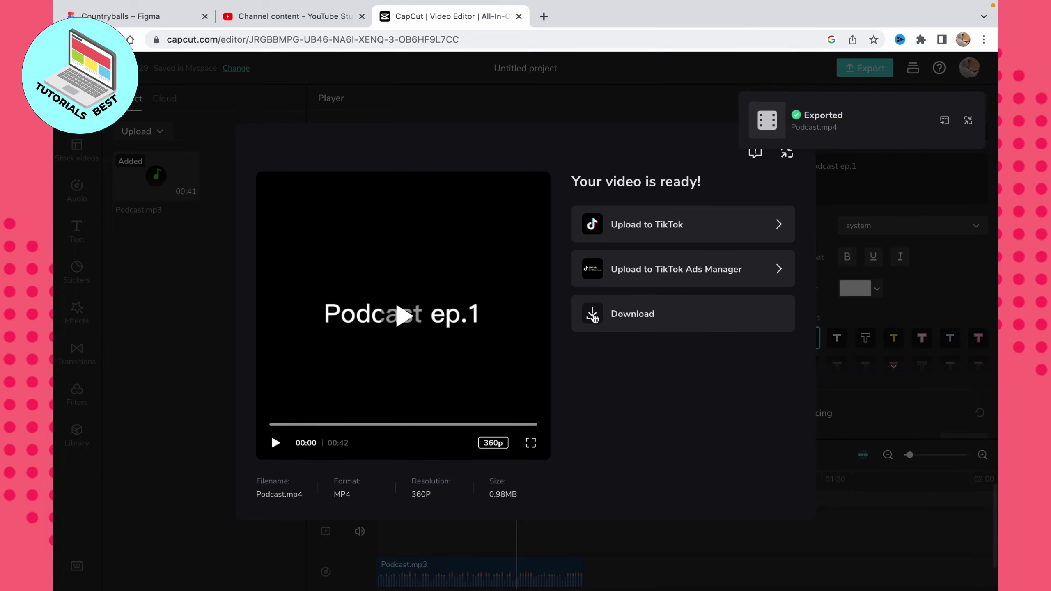
{"action": "left_click", "coordinate": [593, 317]}
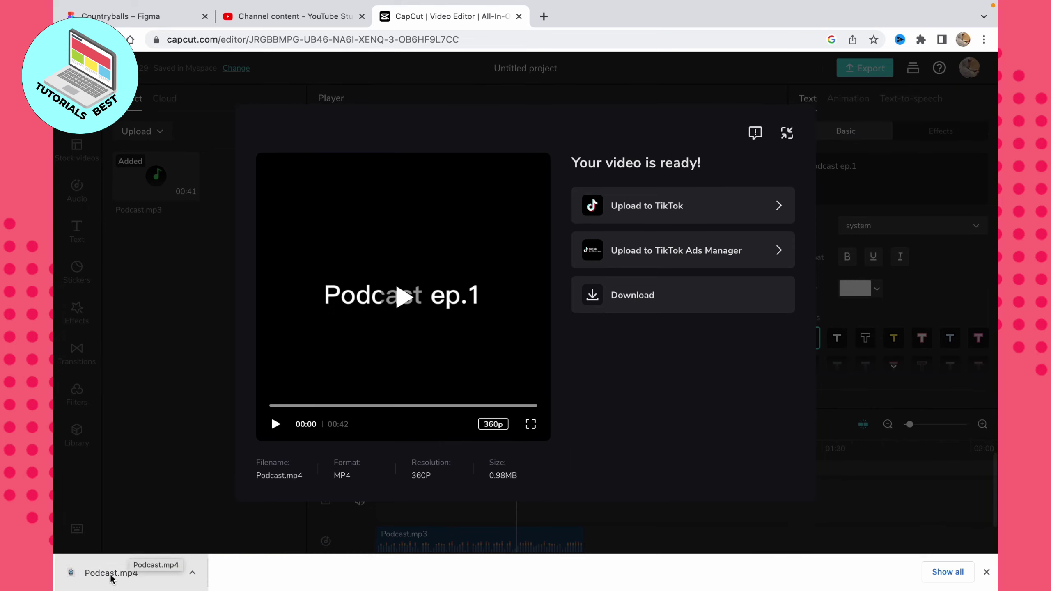
Upload Podcast.mp4 from the Downloads folder through YouTube Studio's upload page
{"action": "left_click", "coordinate": [295, 19]}
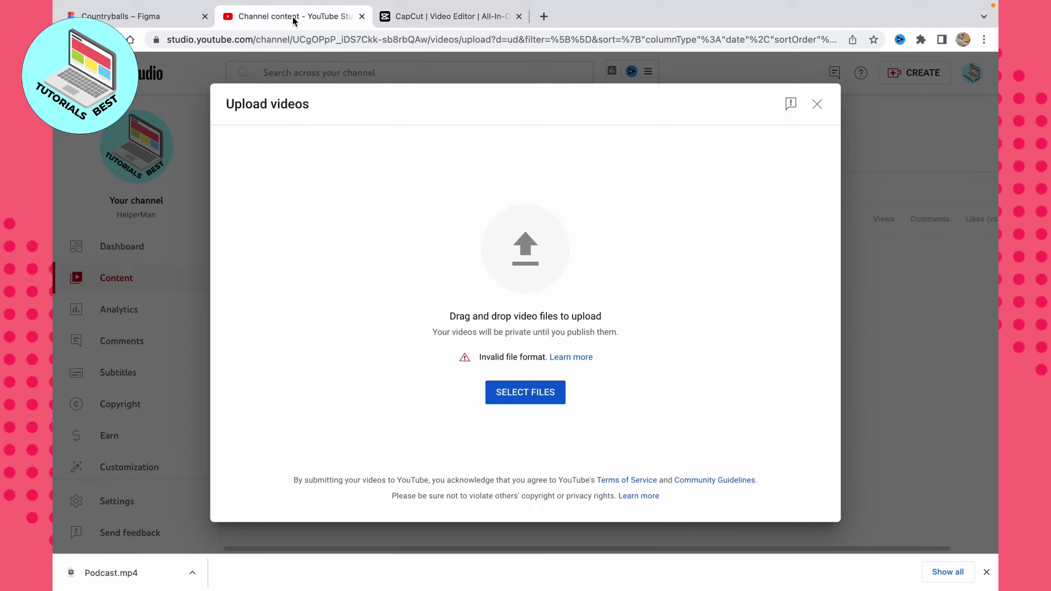
{"action": "left_click", "coordinate": [525, 390]}
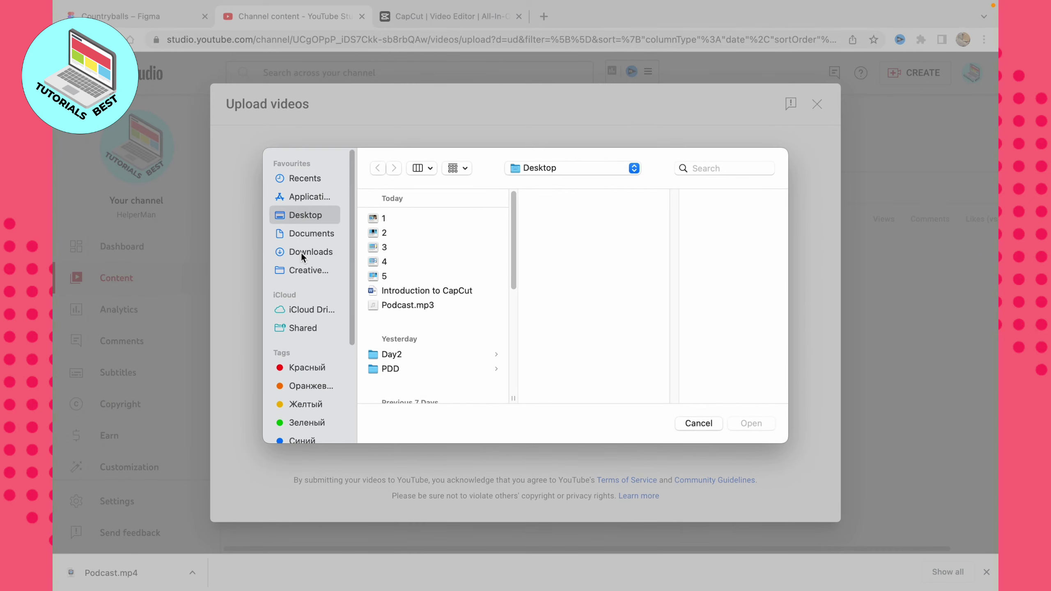
{"action": "left_click", "coordinate": [305, 251]}
{"action": "left_click", "coordinate": [425, 217]}
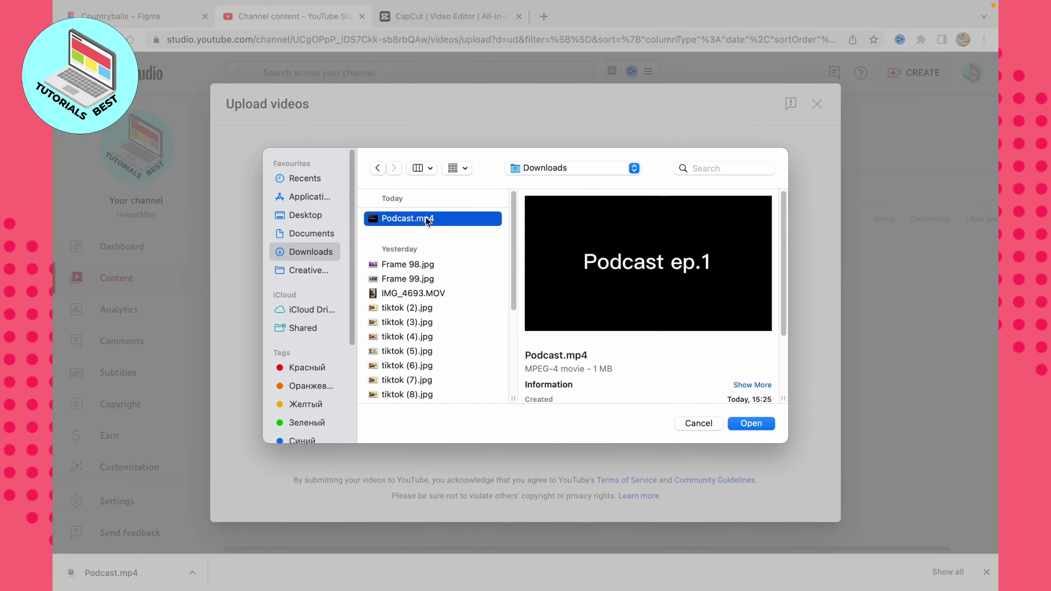
{"action": "left_click", "coordinate": [763, 425]}
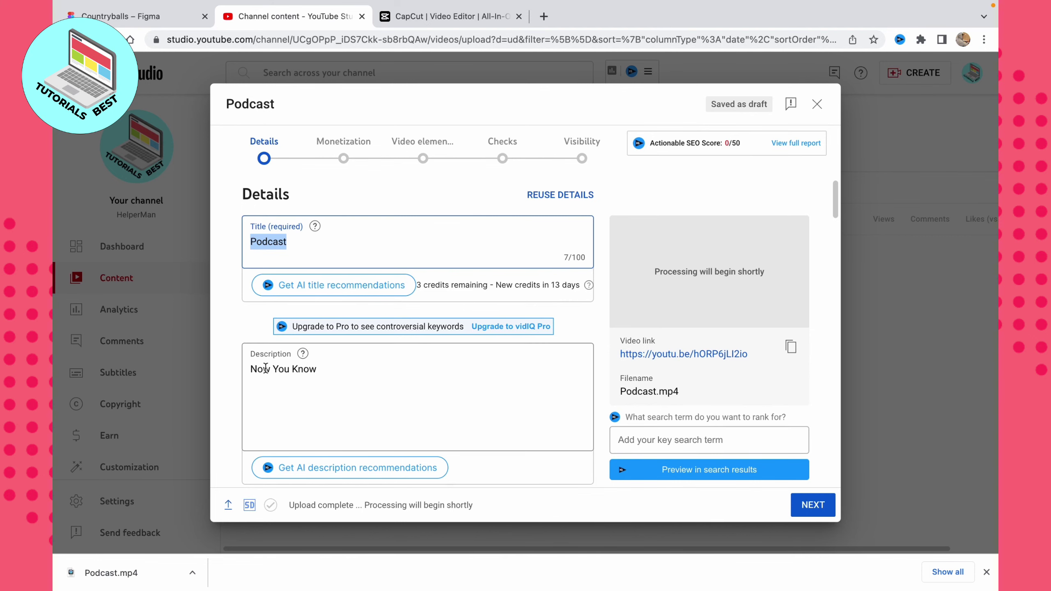
Set Monetization to On for the Podcast video and continue to the Ad suitability questions
{"action": "scroll", "coordinate": [360, 375], "scroll_direction": "down", "scroll_amount": 5}
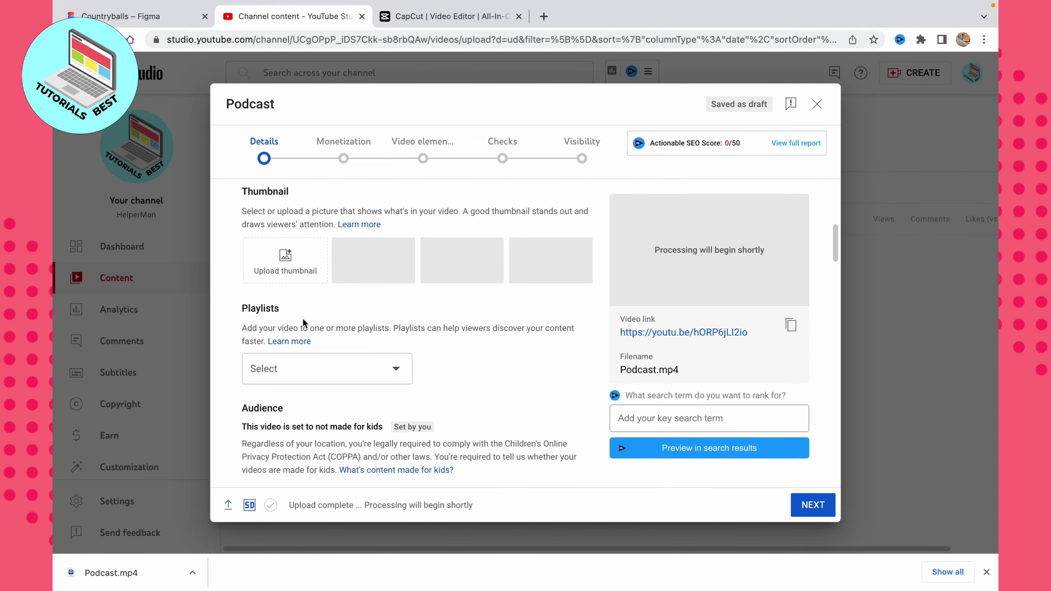
{"action": "scroll", "coordinate": [315, 324], "scroll_direction": "down", "scroll_amount": 20}
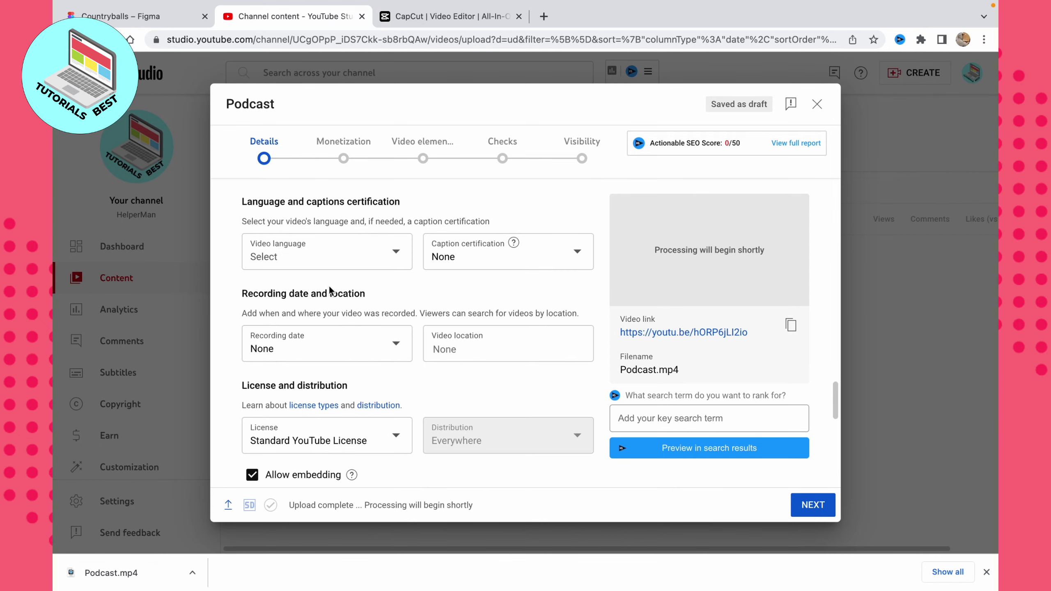
{"action": "left_click", "coordinate": [813, 504]}
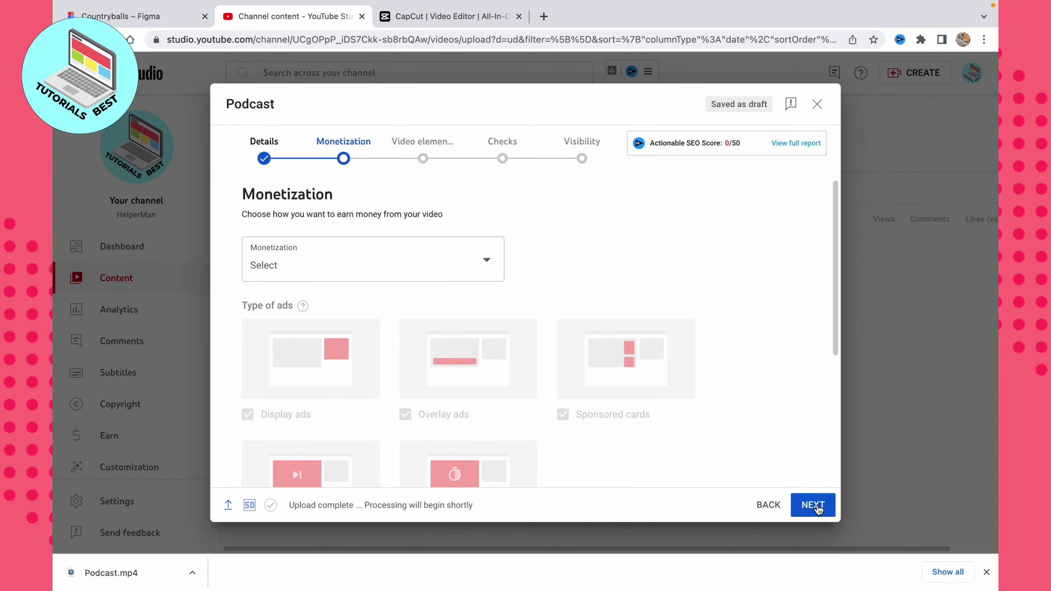
{"action": "left_click", "coordinate": [433, 265]}
{"action": "left_click", "coordinate": [263, 257]}
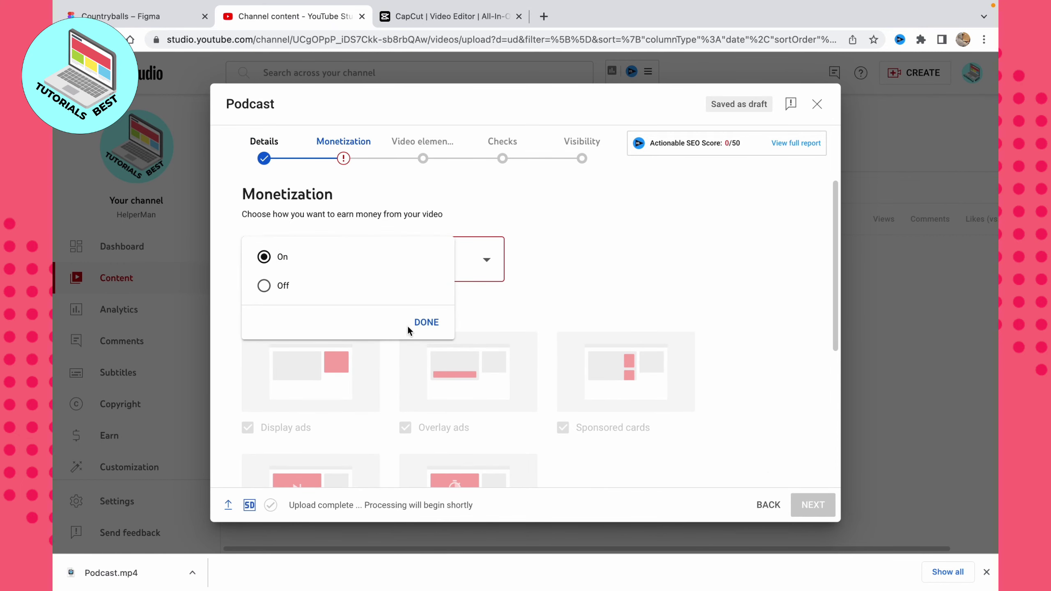
{"action": "left_click", "coordinate": [410, 326]}
{"action": "left_click", "coordinate": [825, 495]}
{"action": "scroll", "coordinate": [573, 423], "scroll_direction": "down", "scroll_amount": 6}
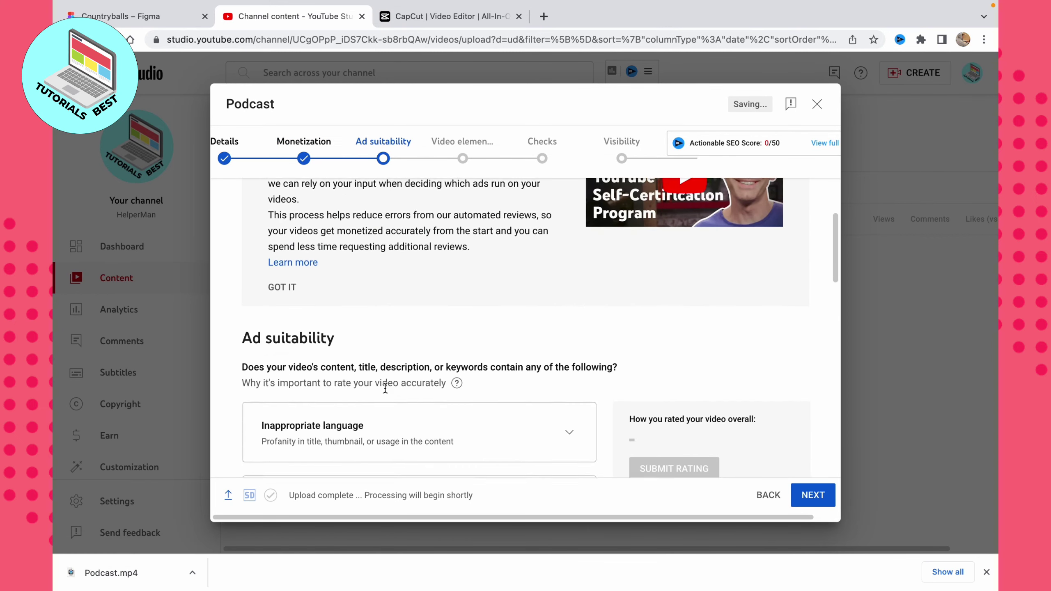
{"action": "scroll", "coordinate": [325, 434], "scroll_direction": "down", "scroll_amount": 9}
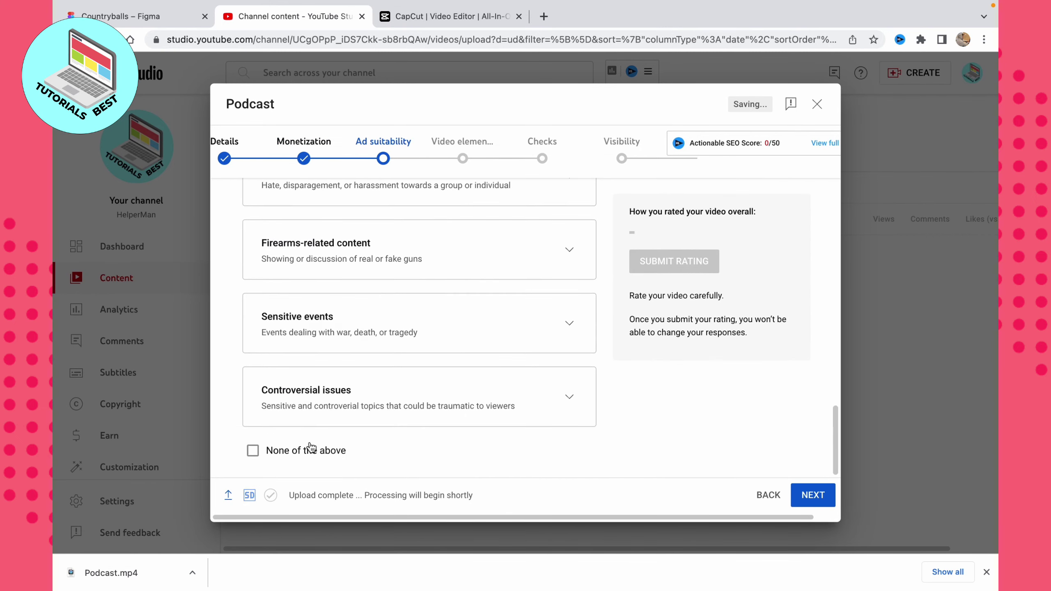
Submit a 'None of the above' ad suitability rating, advance to Visibility, and save the video as Private
{"action": "left_click", "coordinate": [309, 449]}
{"action": "left_click", "coordinate": [680, 191]}
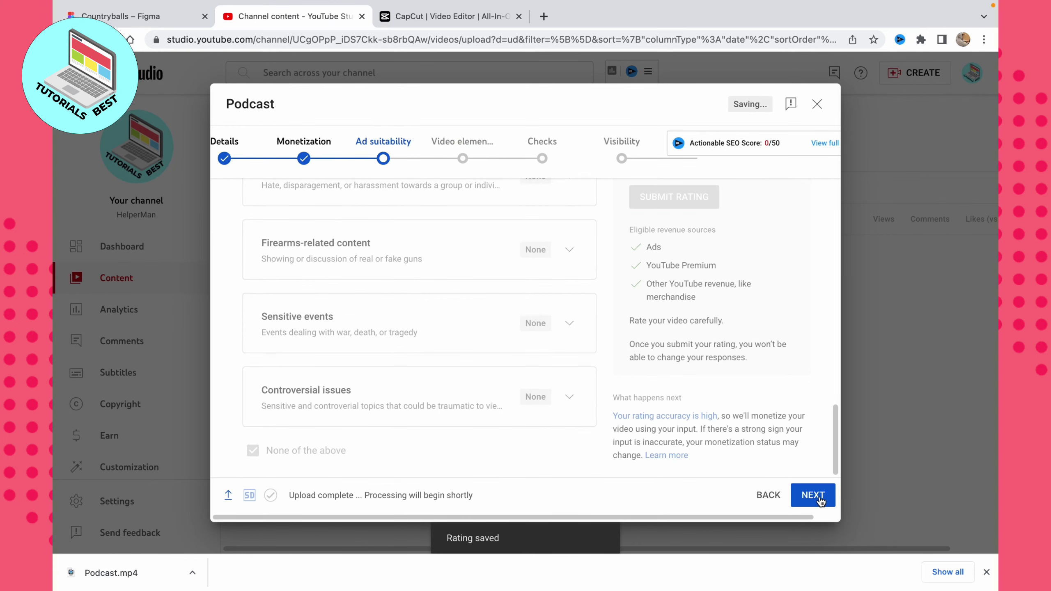
{"action": "left_click", "coordinate": [821, 502]}
{"action": "left_click", "coordinate": [819, 501]}
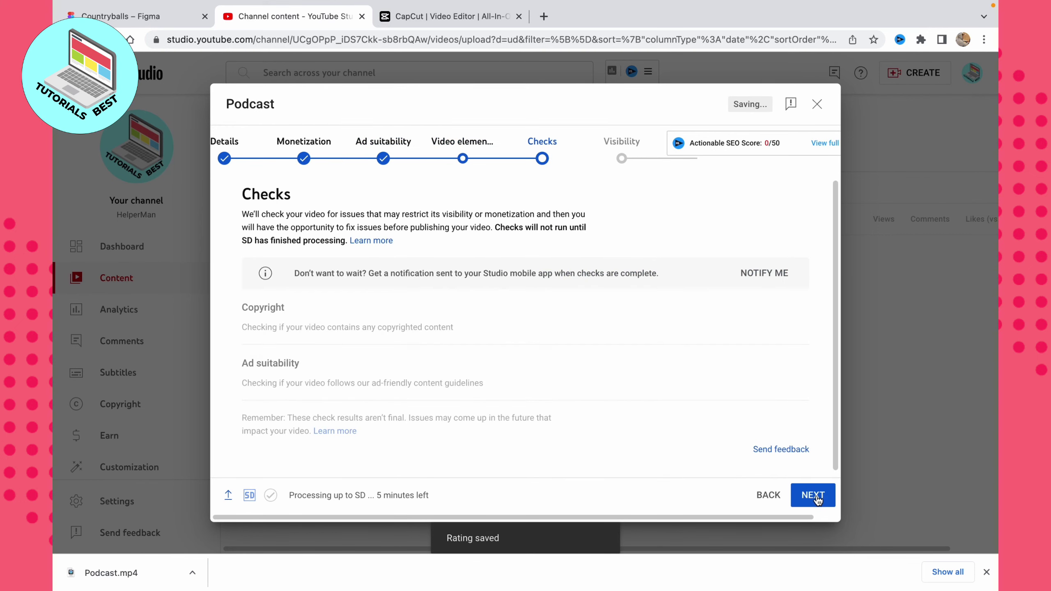
{"action": "left_click", "coordinate": [814, 496]}
{"action": "scroll", "coordinate": [474, 410], "scroll_direction": "down", "scroll_amount": 5}
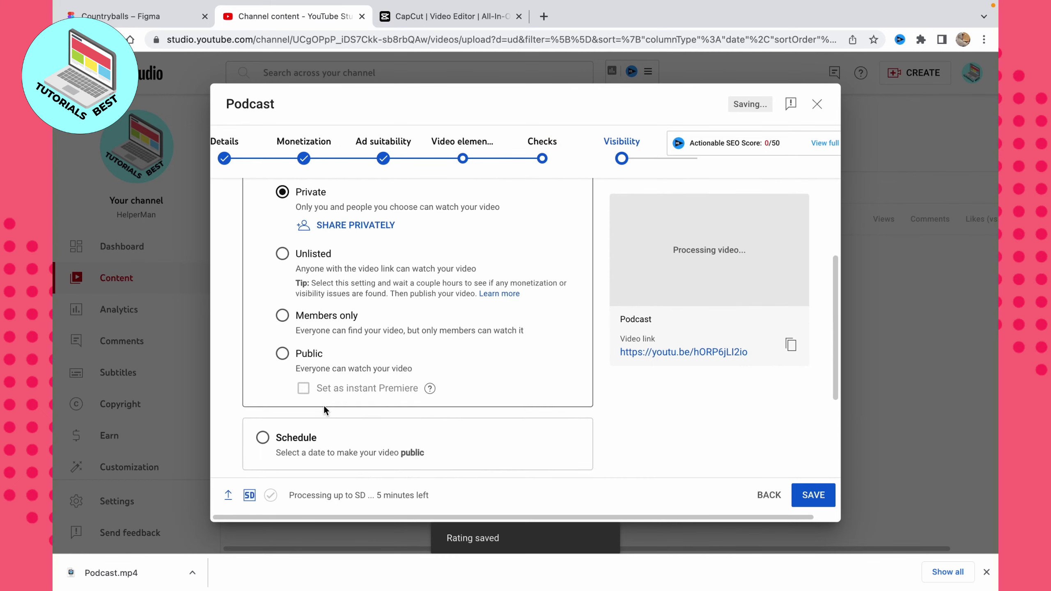
{"action": "left_click", "coordinate": [818, 105]}
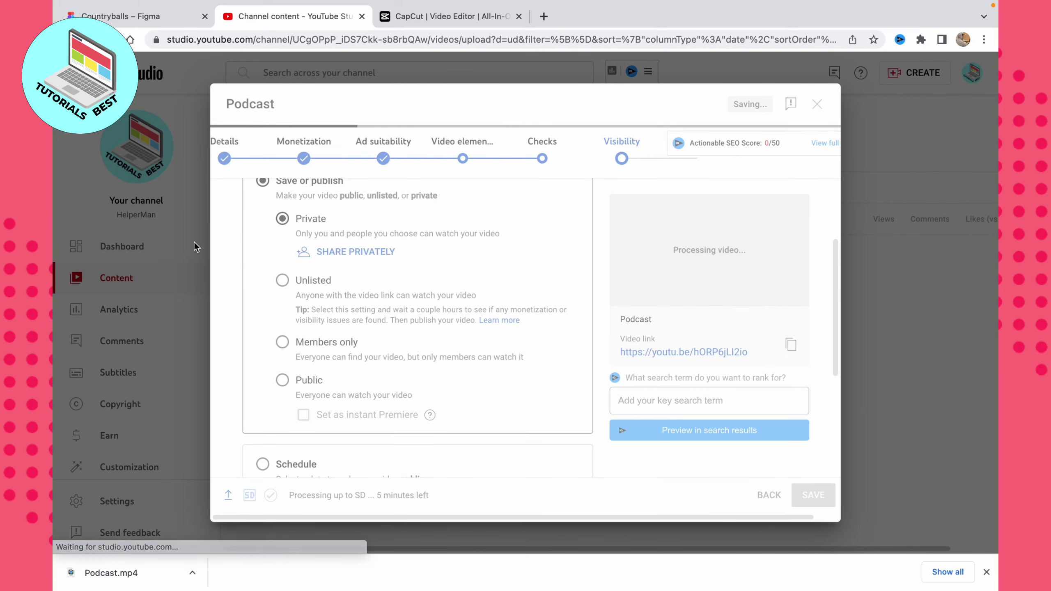